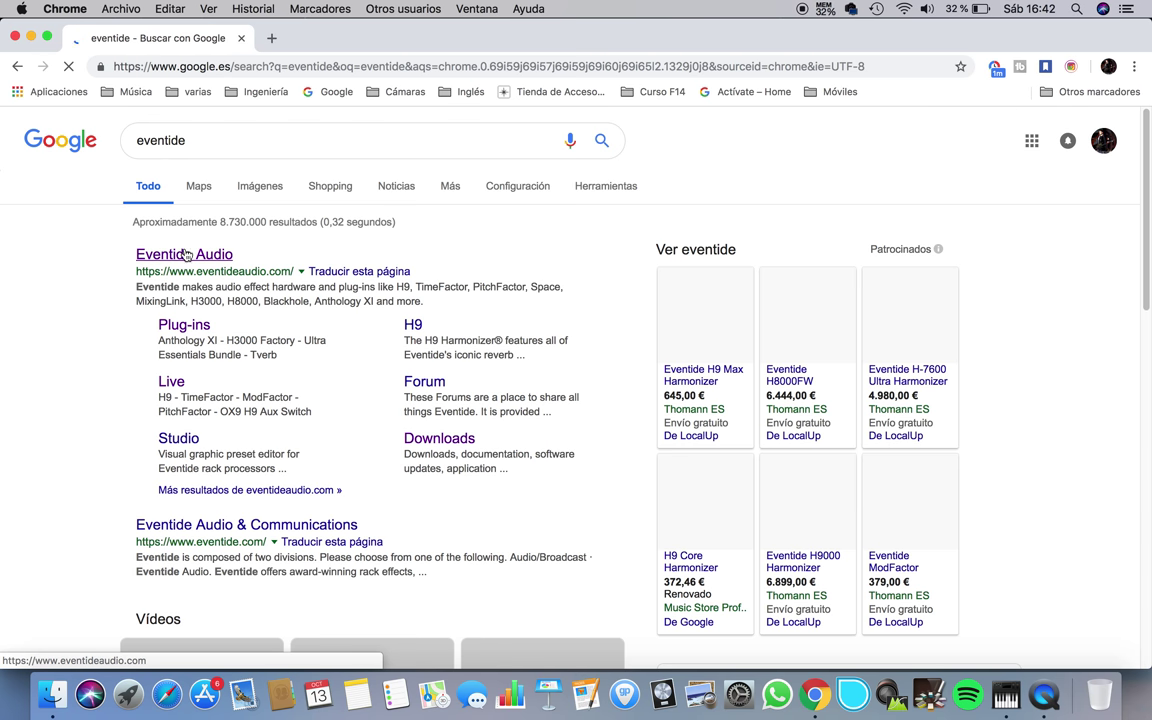
Open the Eventide Audio website from the search results and go to the H9 Control installers page
{"action": "left_click", "coordinate": [186, 258]}
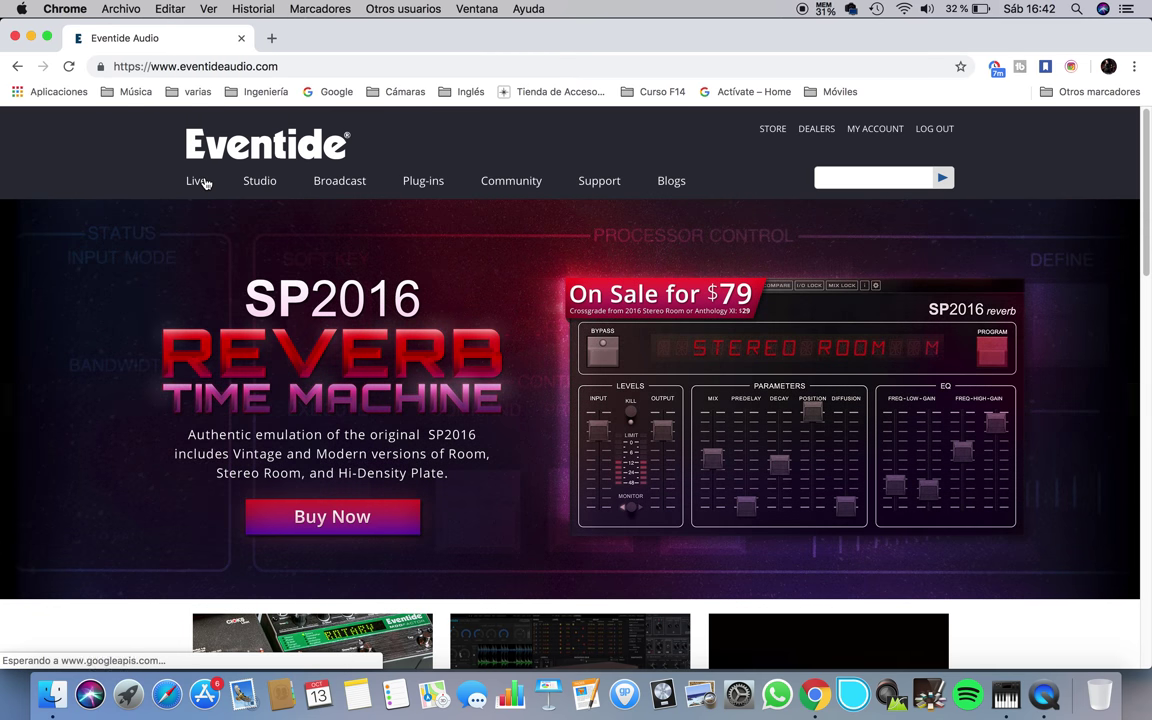
{"action": "mouse_move", "coordinate": [206, 183]}
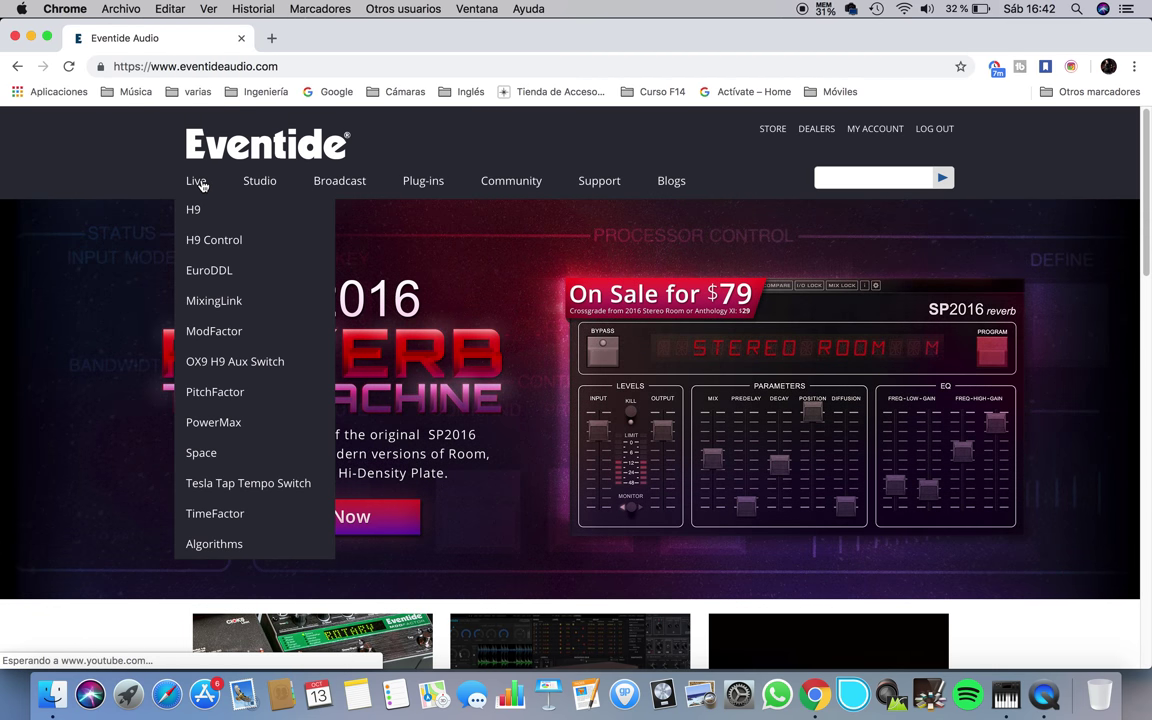
{"action": "left_click", "coordinate": [220, 242]}
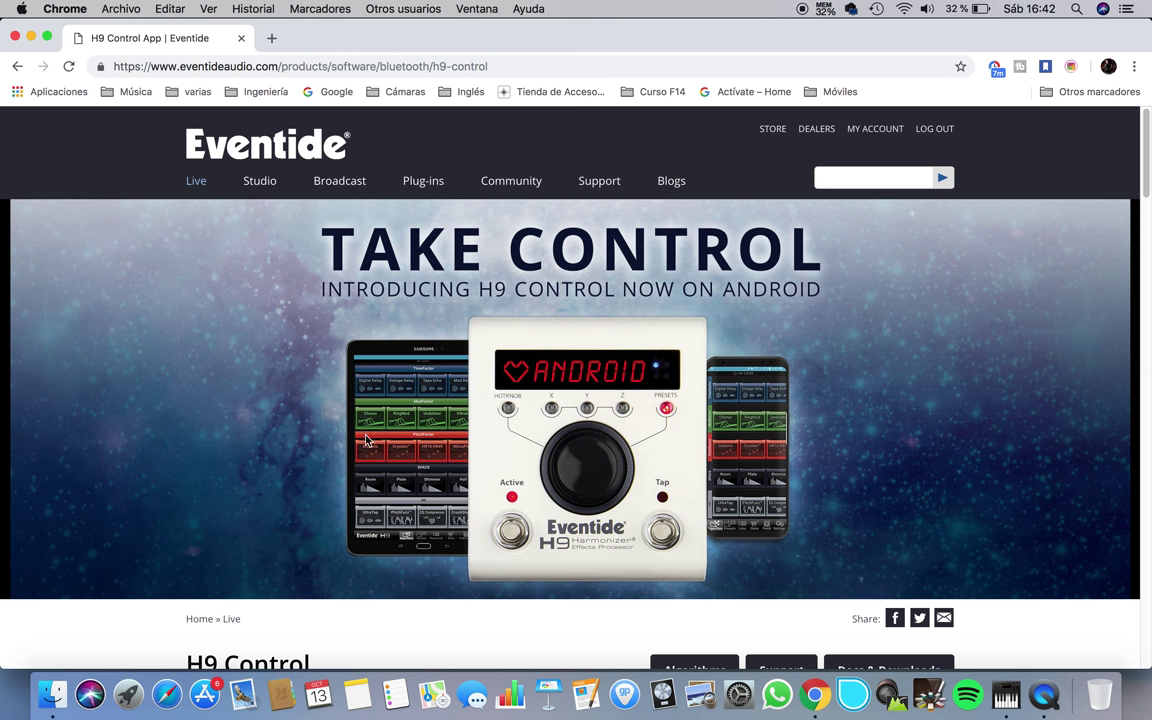
{"action": "scroll", "coordinate": [385, 453], "scroll_direction": "down", "scroll_amount": 5}
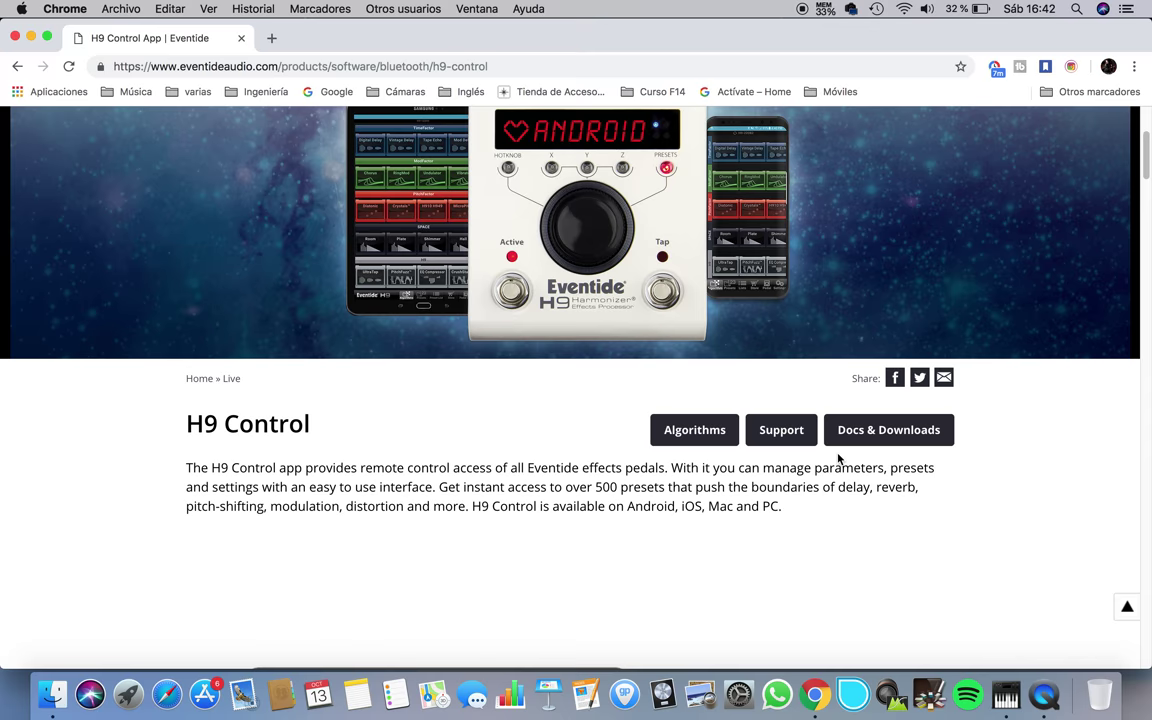
{"action": "scroll", "coordinate": [760, 412], "scroll_direction": "down", "scroll_amount": 1}
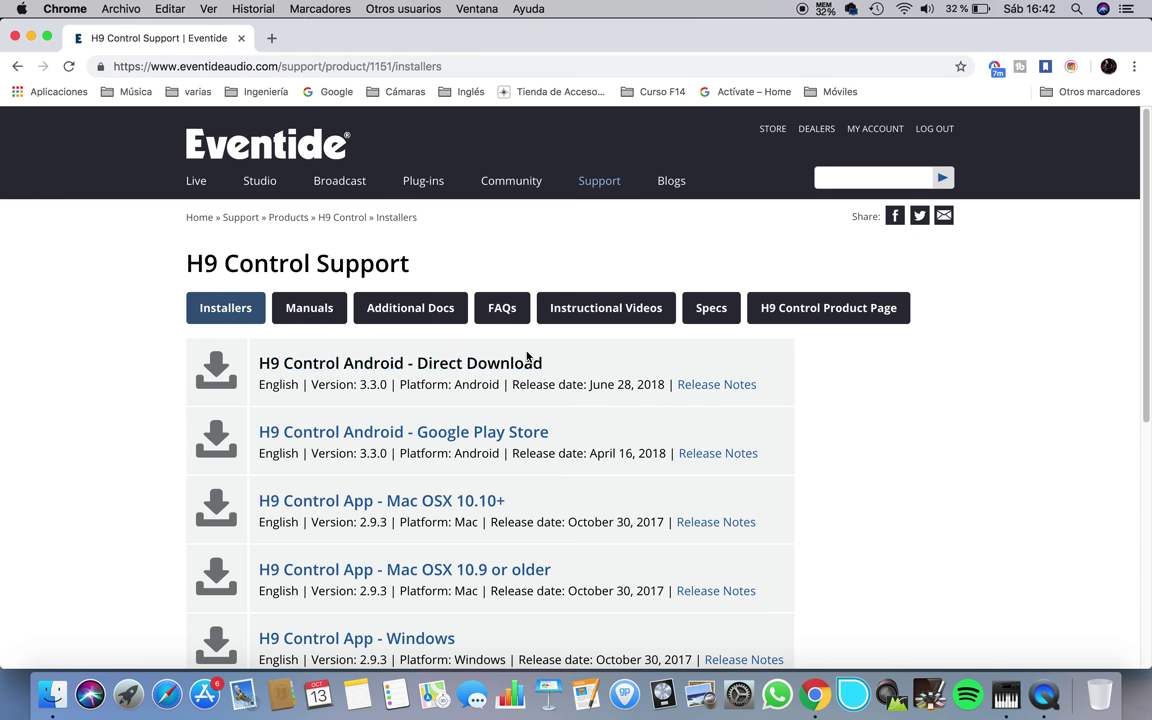
Launch H9 Control from its desktop shortcut and dismiss the device connection notice
{"action": "left_click", "coordinate": [32, 38]}
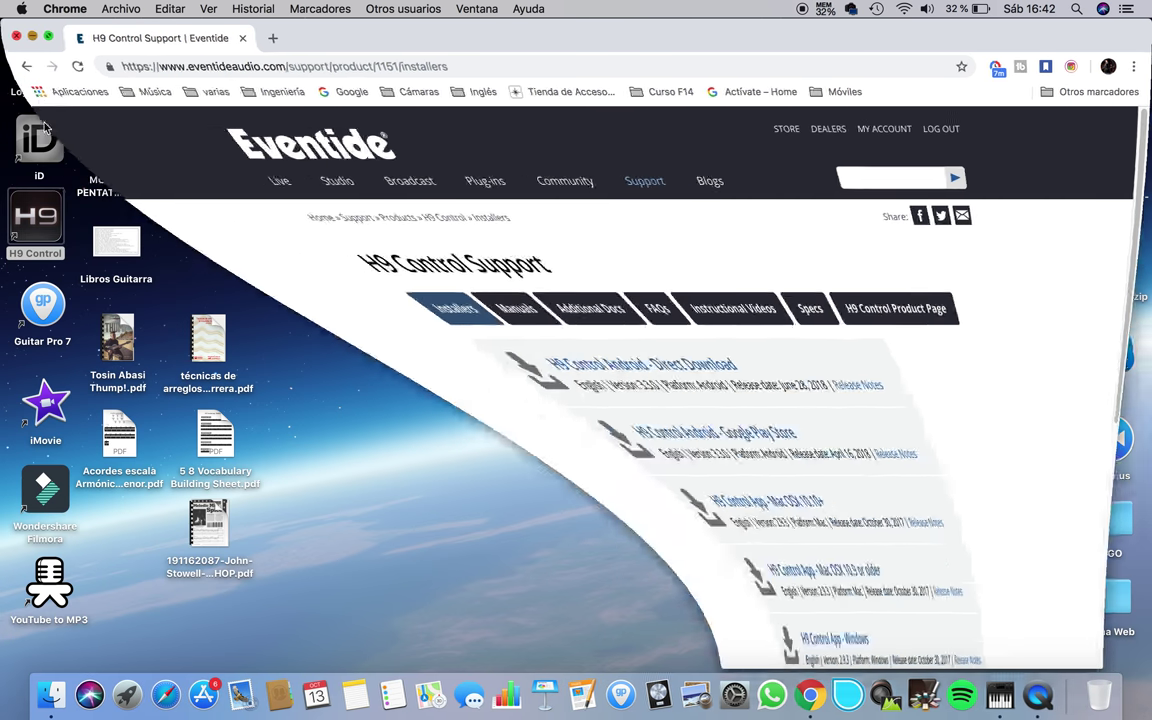
{"action": "left_click_drag", "start_coordinate": [30, 222], "coordinate": [425, 272]}
{"action": "double_click", "coordinate": [431, 267]}
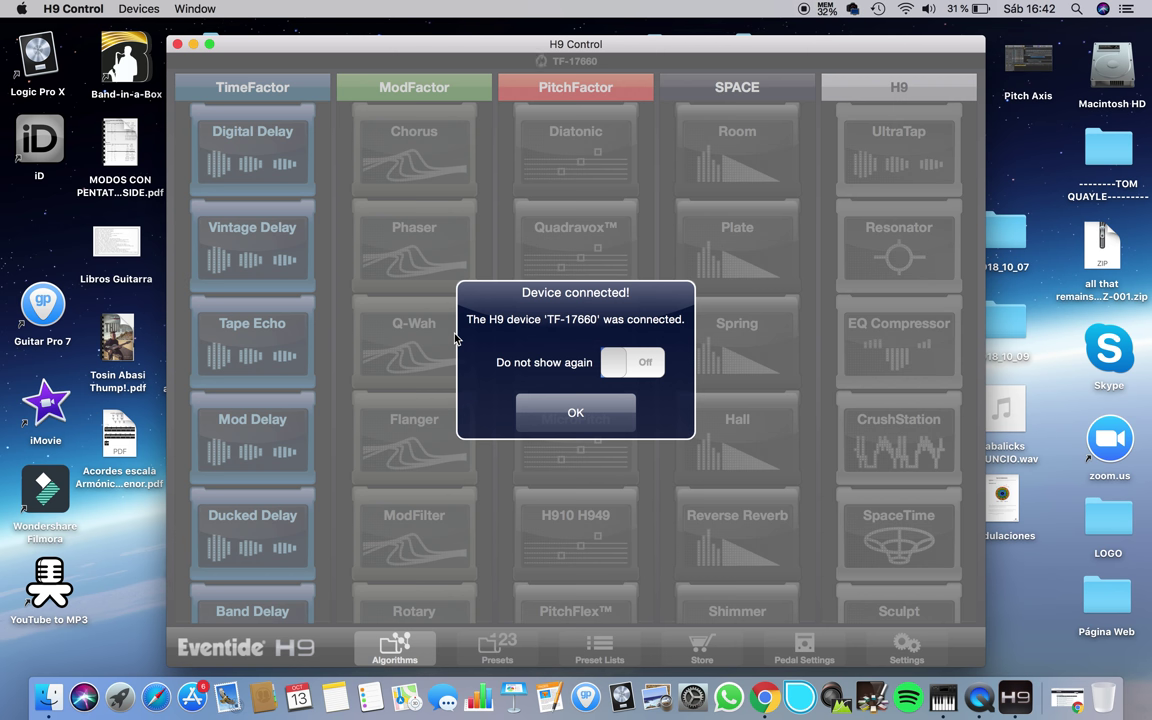
{"action": "left_click", "coordinate": [576, 410]}
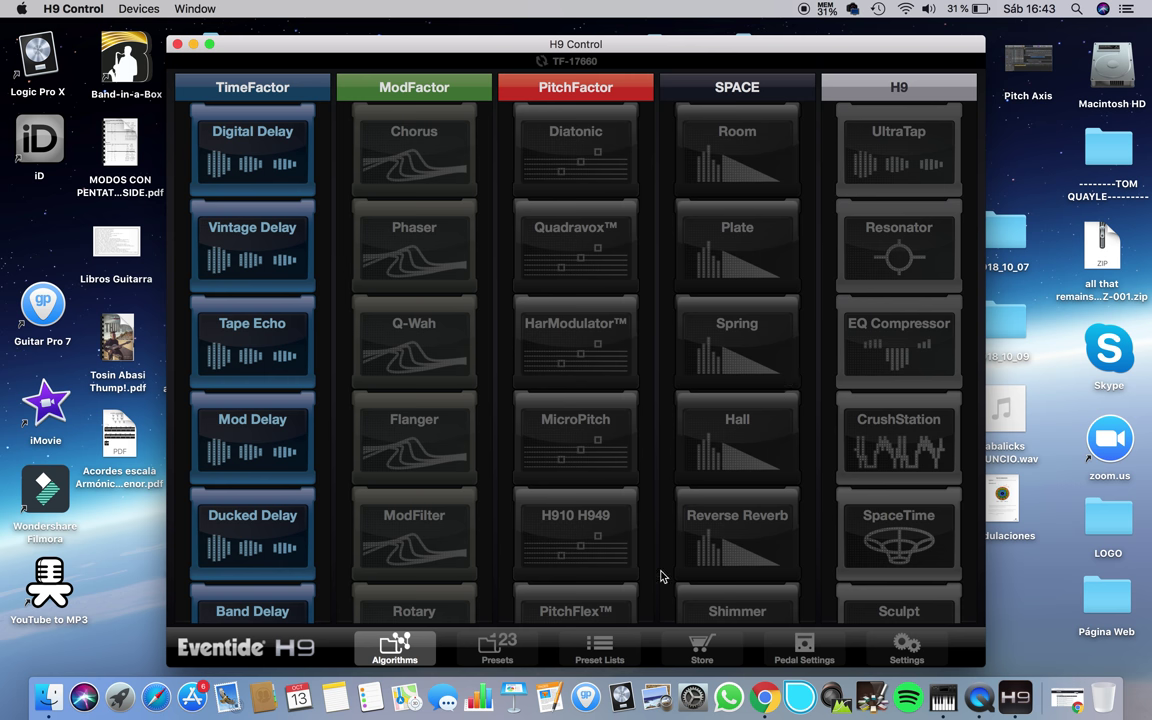
Compare the preset list stored on the connected pedal with the L04 and L02 lists saved on the Mac
{"action": "left_click", "coordinate": [599, 650]}
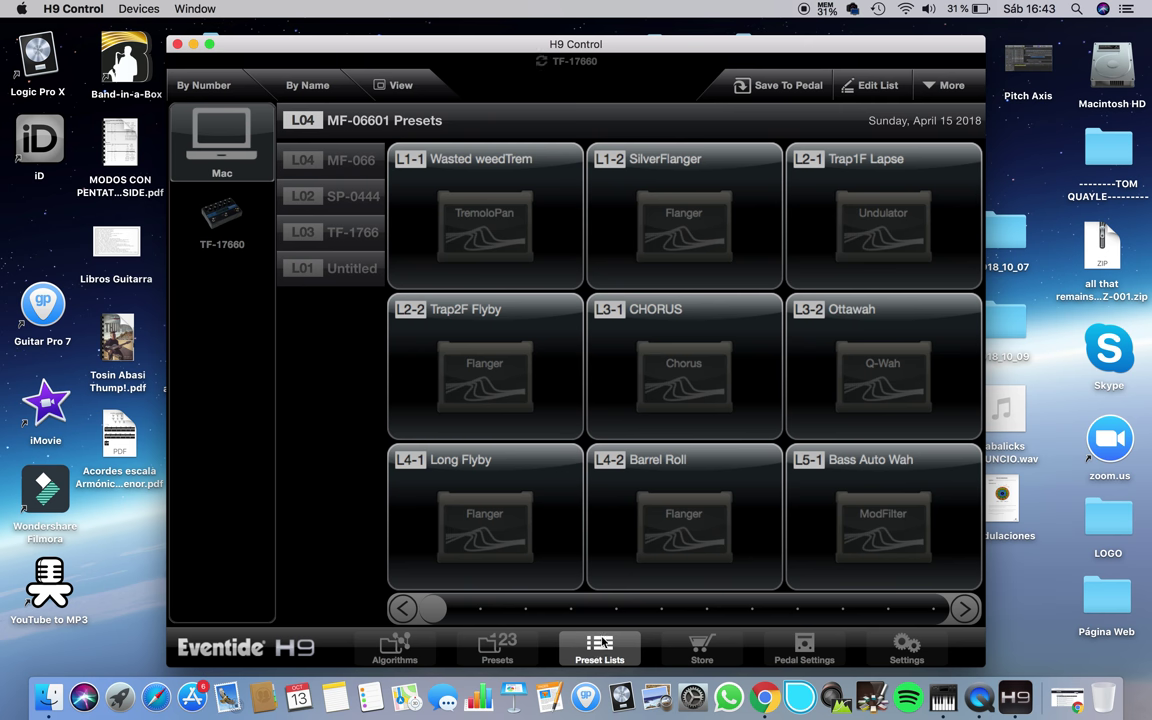
{"action": "left_click", "coordinate": [240, 216]}
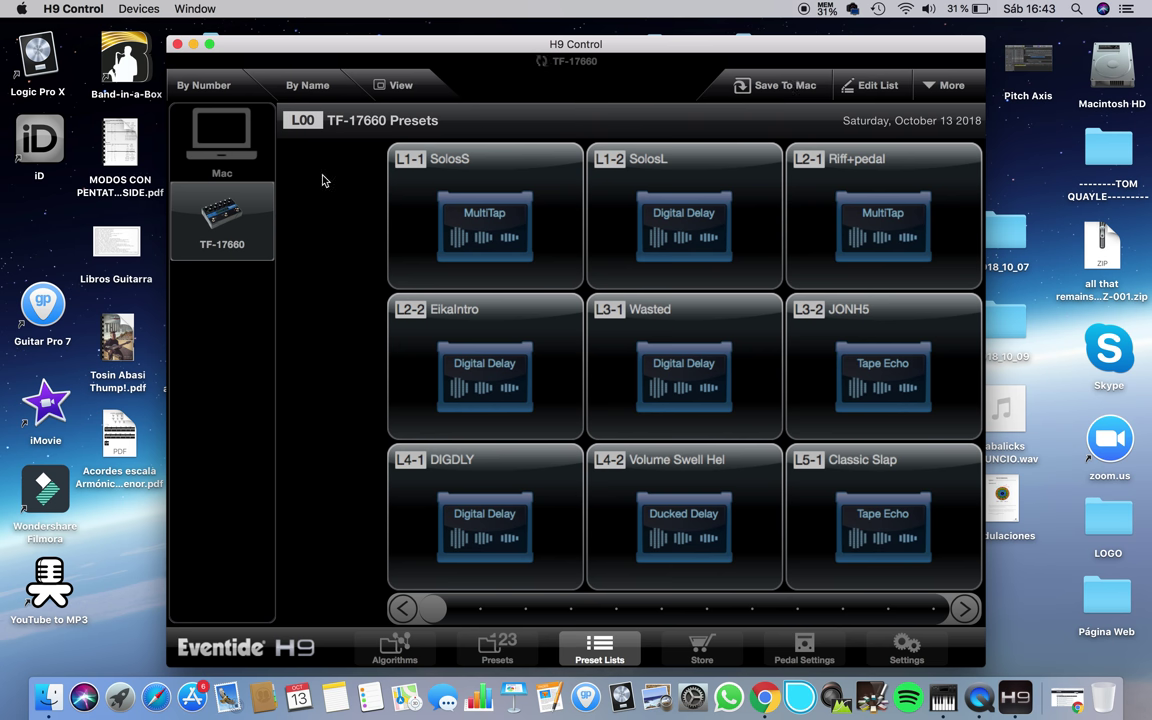
{"action": "left_click", "coordinate": [210, 137]}
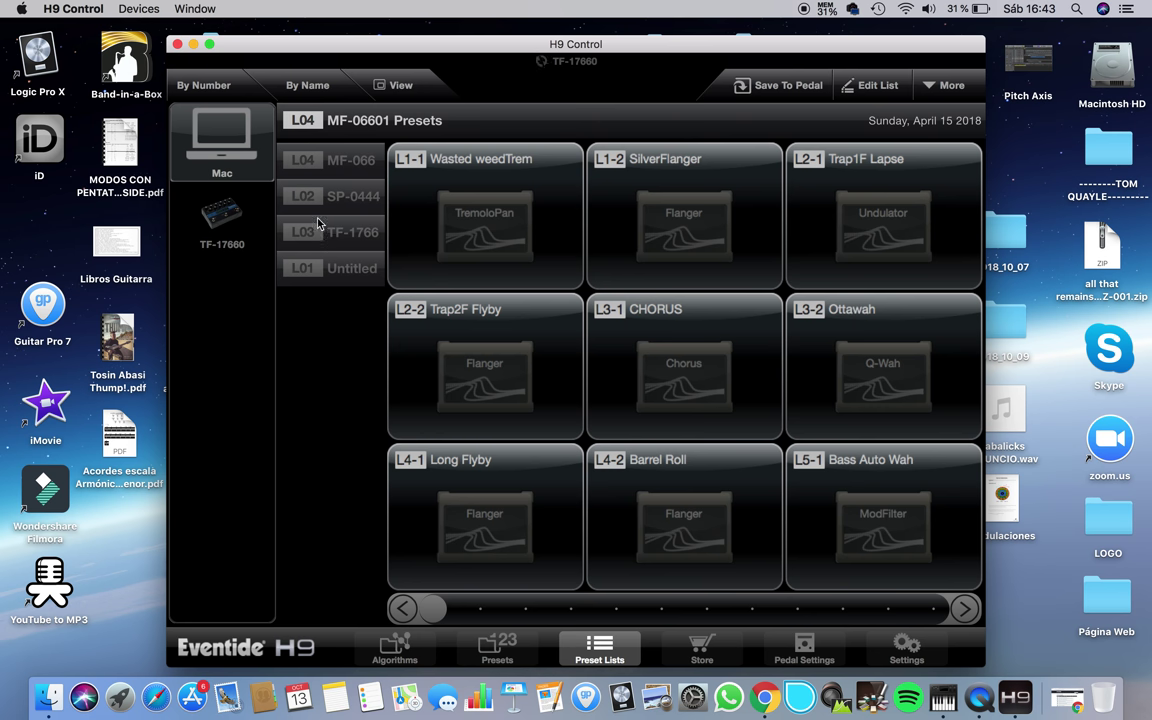
{"action": "left_click", "coordinate": [349, 165]}
{"action": "left_click", "coordinate": [350, 195]}
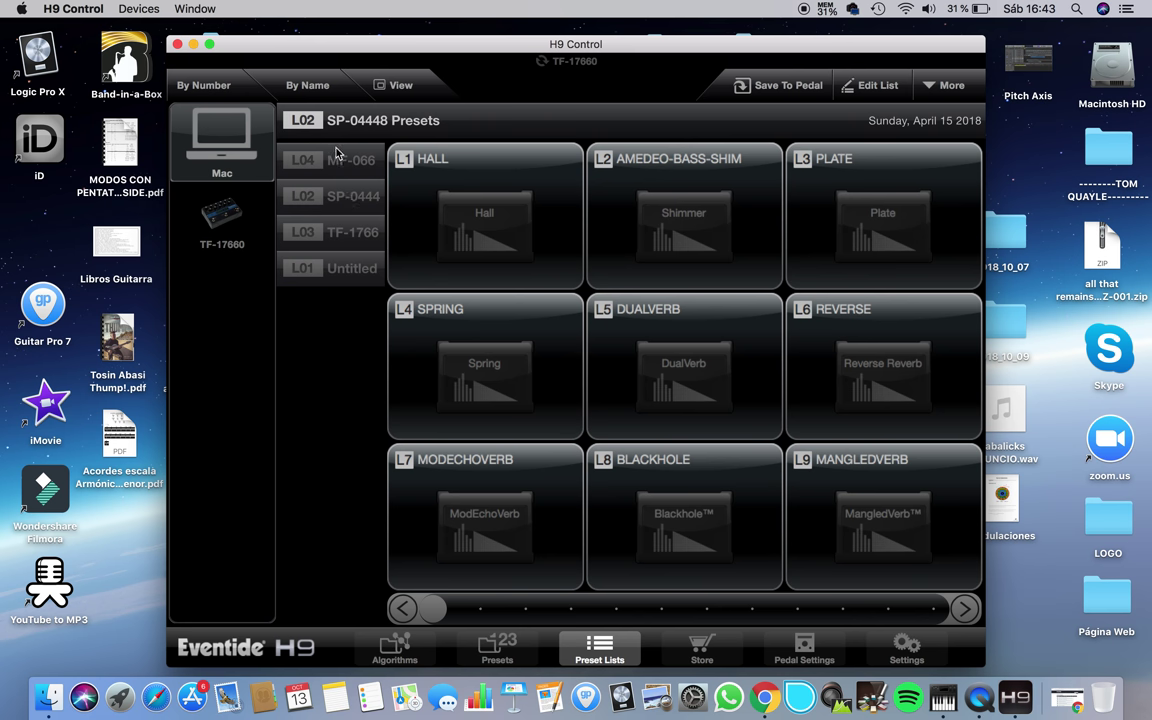
{"action": "left_click", "coordinate": [342, 166]}
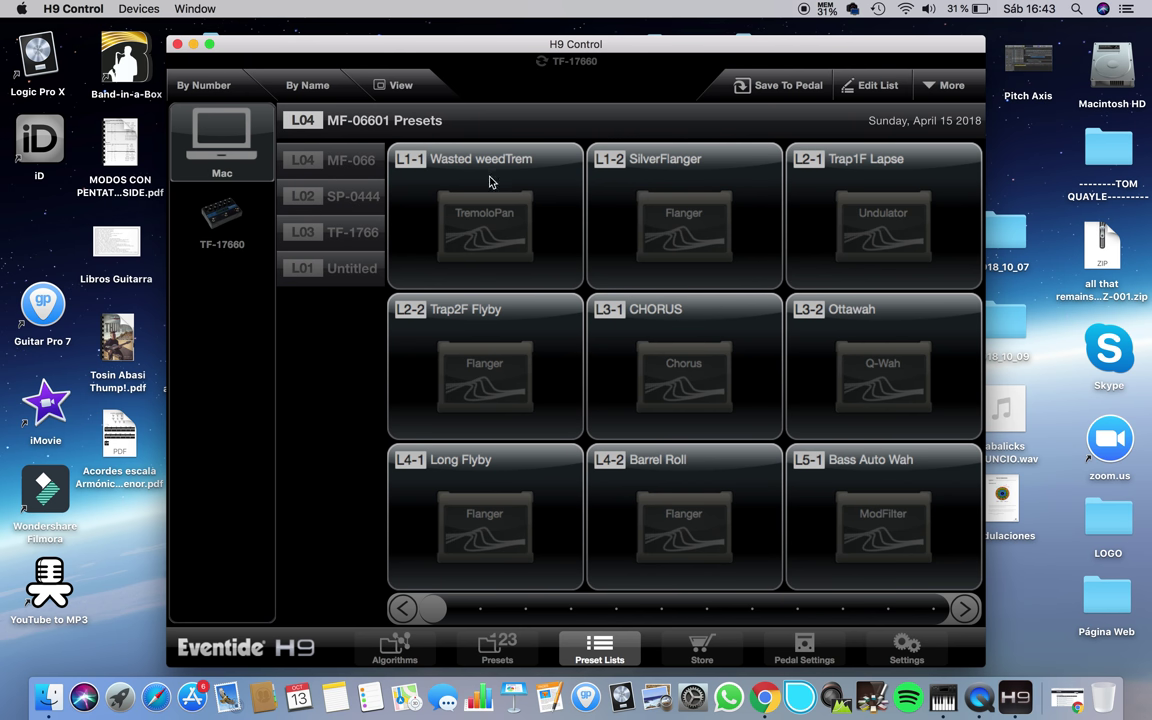
{"action": "left_click", "coordinate": [338, 192]}
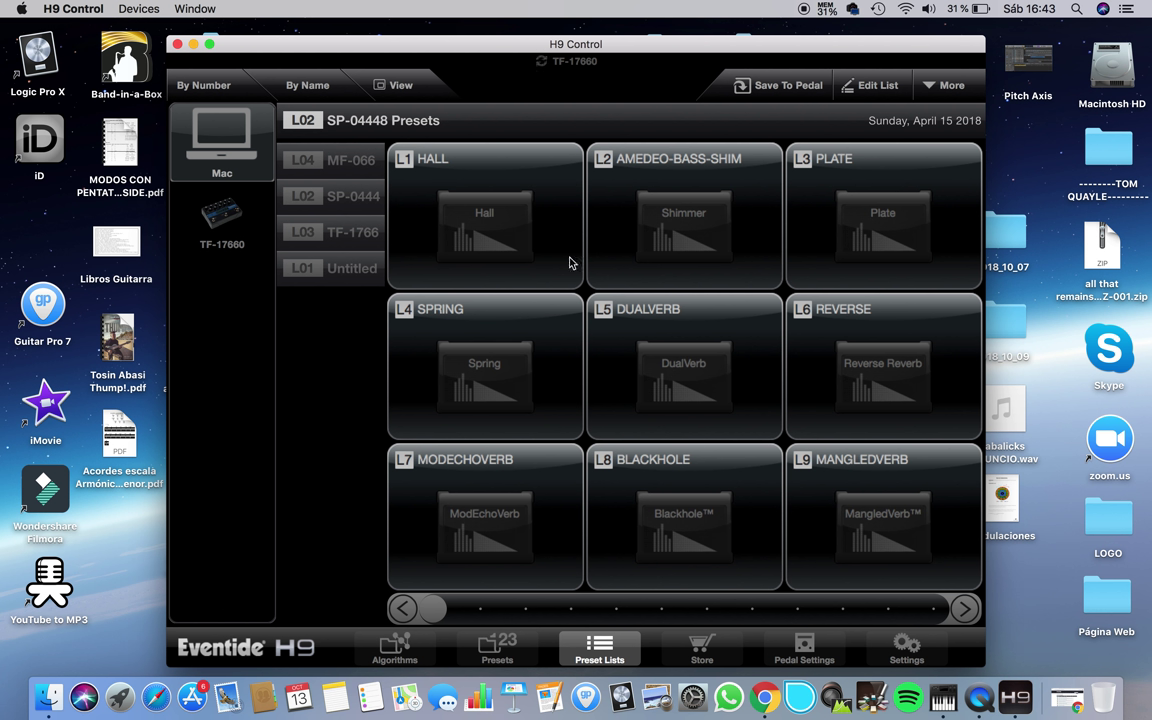
Open the L03 preset list saved on the Mac and browse its presets through page 7
{"action": "left_click", "coordinate": [353, 240]}
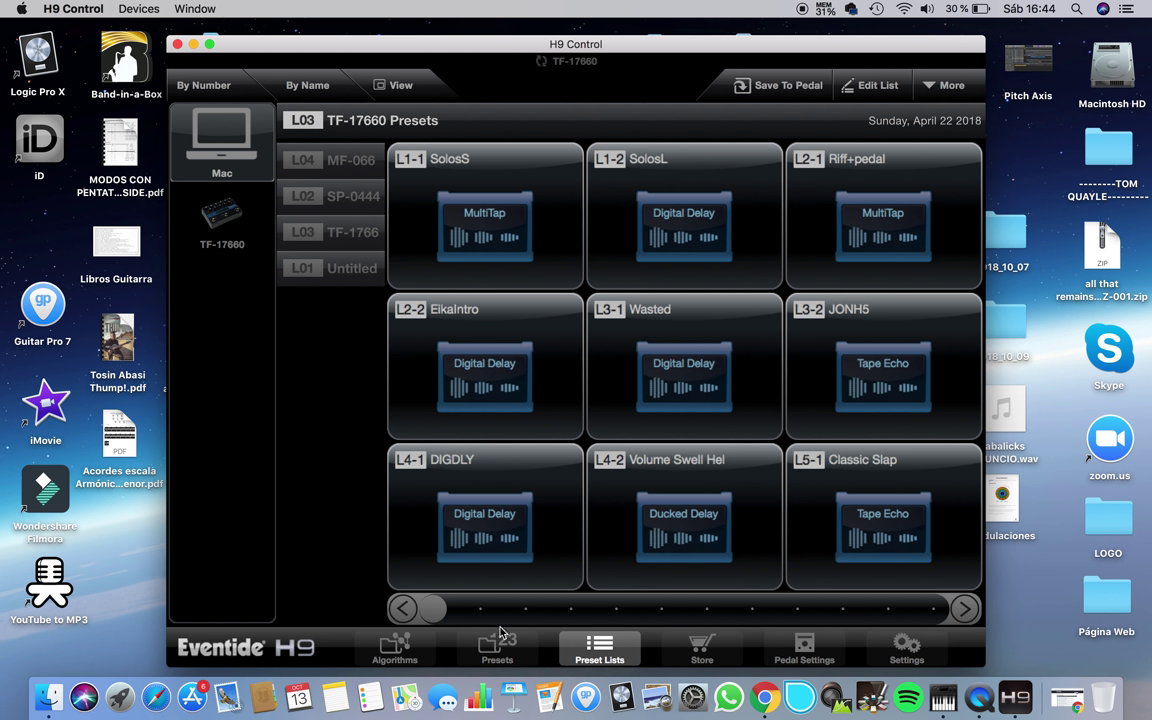
{"action": "left_click", "coordinate": [964, 609]}
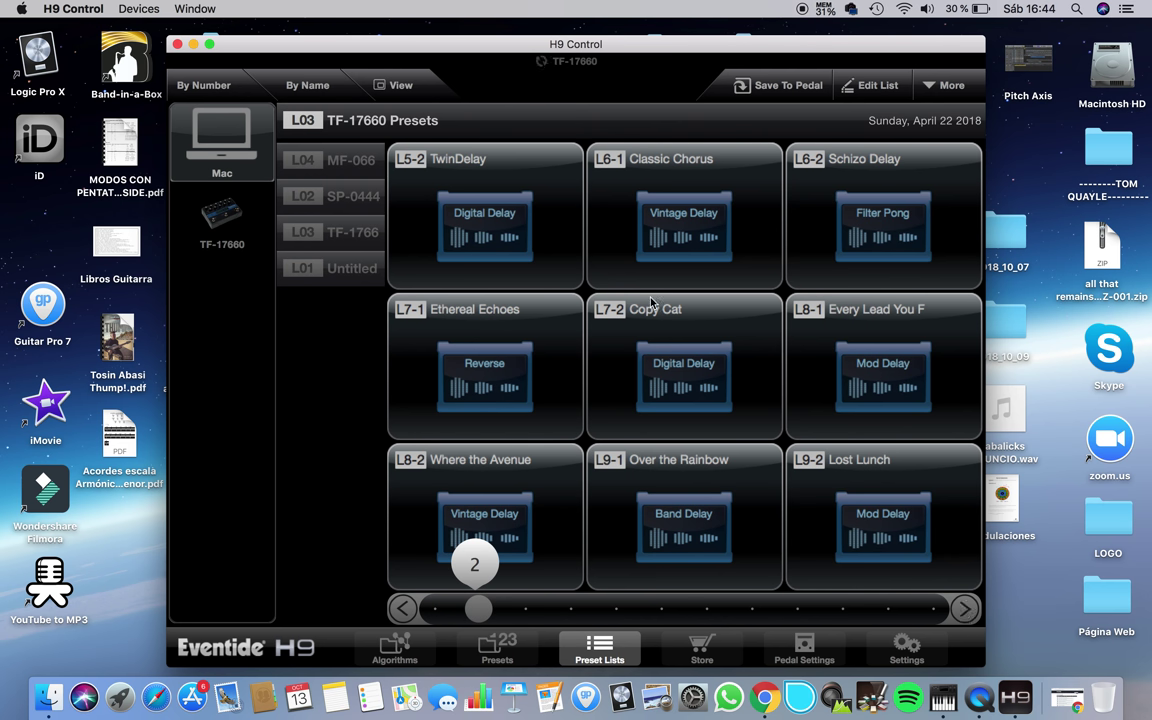
{"action": "left_click", "coordinate": [965, 610]}
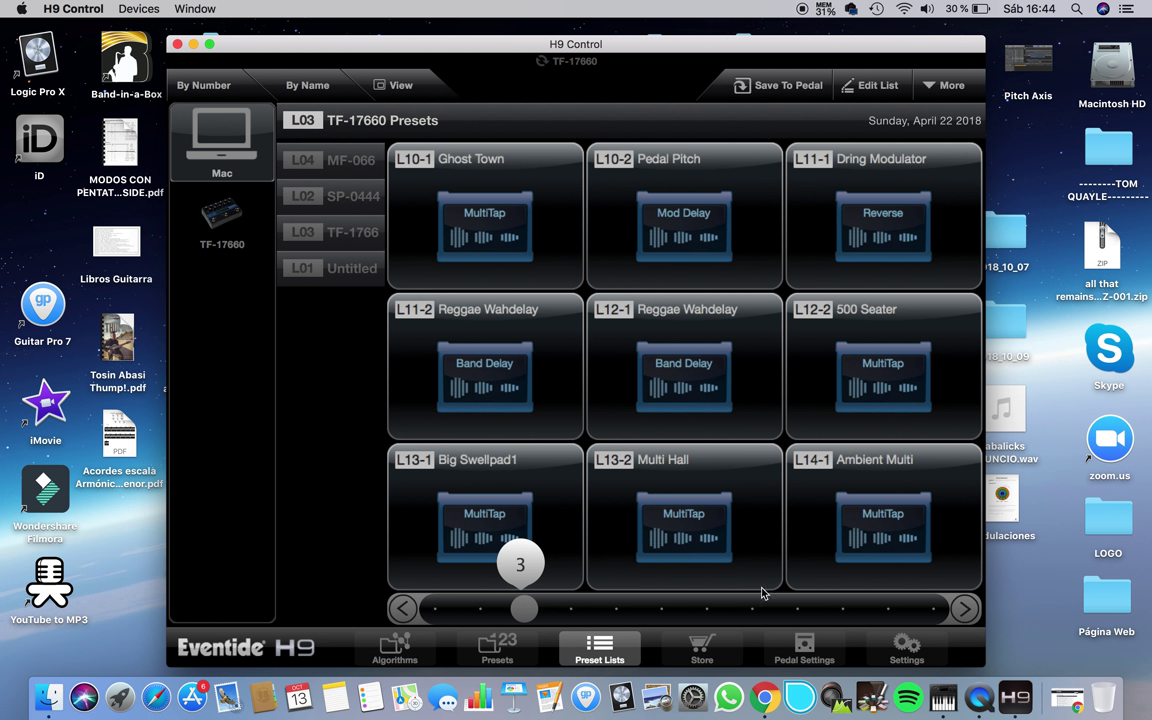
{"action": "left_click", "coordinate": [965, 610]}
{"action": "left_click", "coordinate": [965, 610]}
{"action": "left_click", "coordinate": [965, 610]}
{"action": "left_click", "coordinate": [965, 610]}
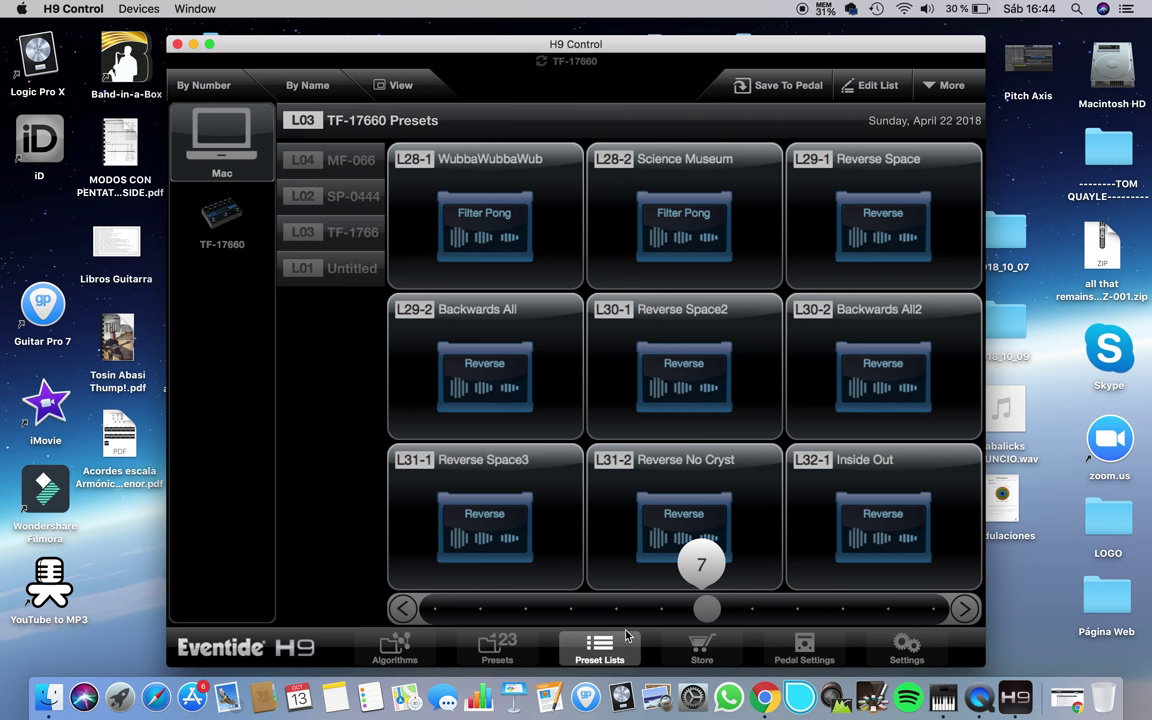
View the parameters of the Digital Delay preset WHAT I'M LOOKING and close H9 Control
{"action": "left_click", "coordinate": [497, 648]}
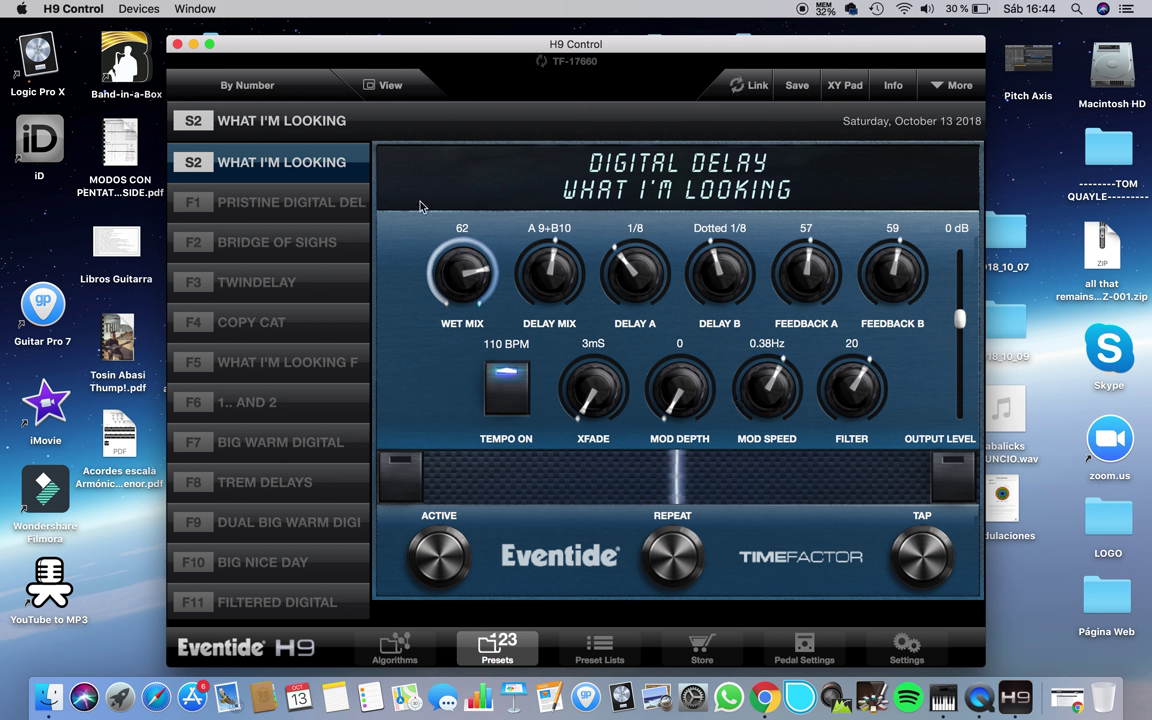
{"action": "left_click", "coordinate": [178, 45]}
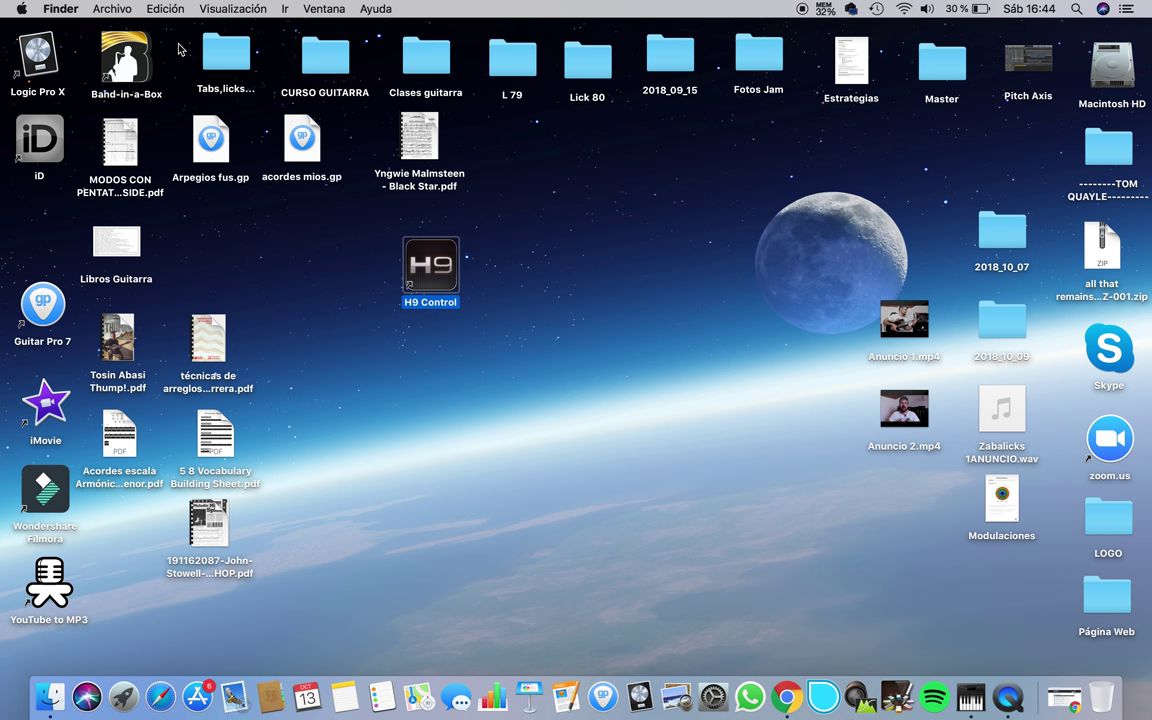
Switch back to Chrome and return to the Eventide home page
{"action": "left_click", "coordinate": [787, 697]}
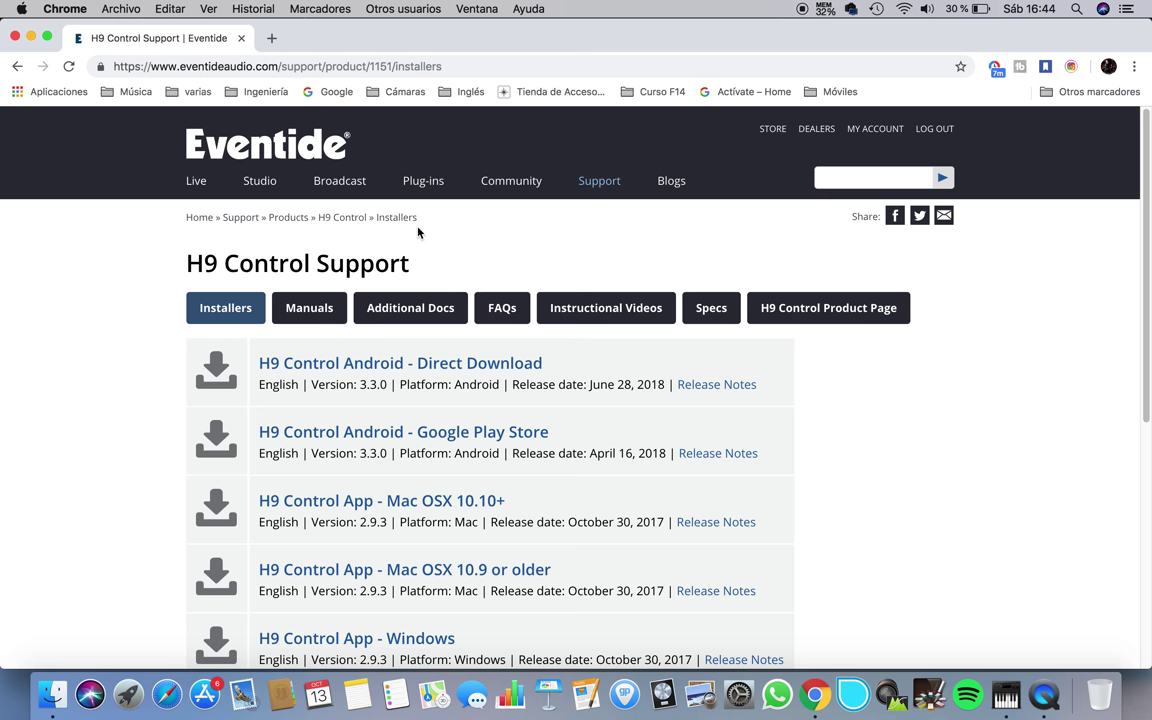
{"action": "mouse_move", "coordinate": [420, 184]}
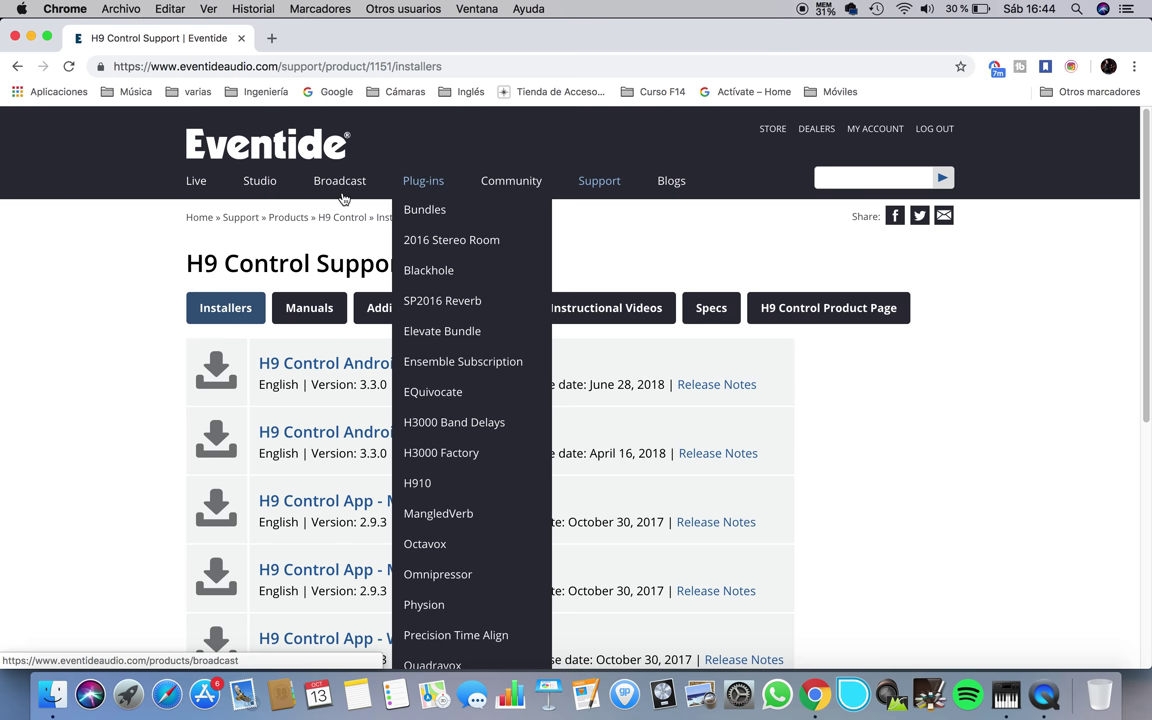
{"action": "mouse_move", "coordinate": [202, 189]}
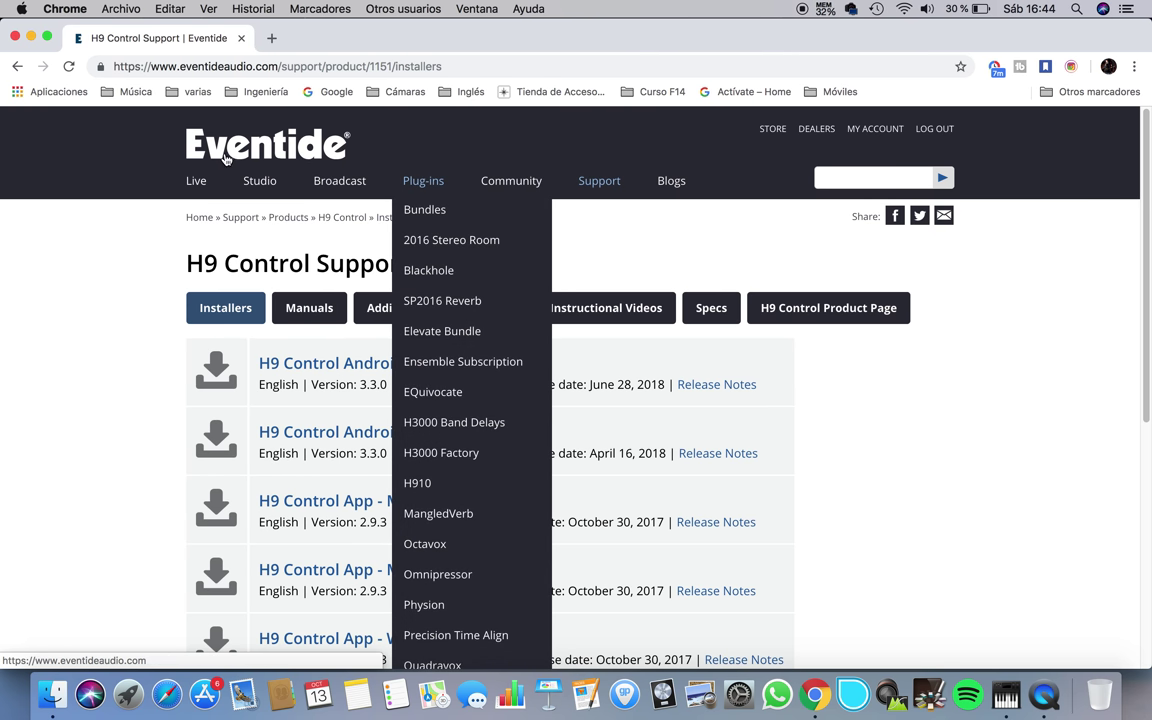
{"action": "left_click", "coordinate": [226, 158]}
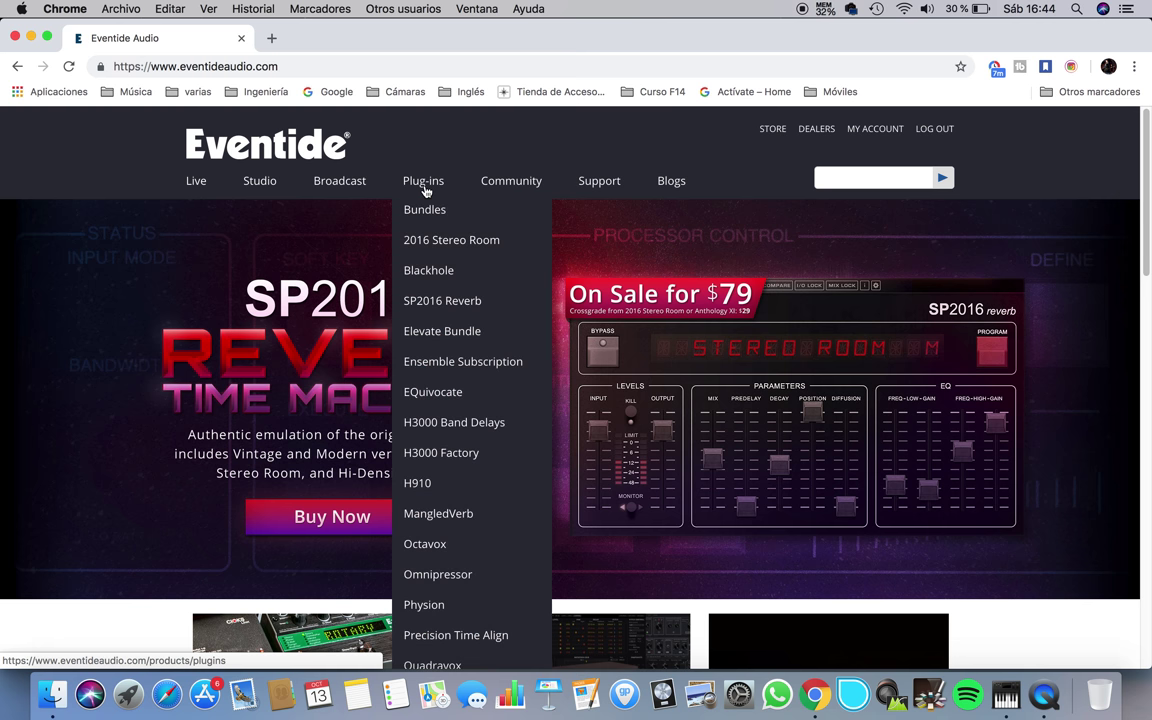
Look through the products Eventide lists under Plug-ins, Broadcast and Studio
{"action": "scroll", "coordinate": [469, 354], "scroll_direction": "down", "scroll_amount": 5}
{"action": "scroll", "coordinate": [460, 330], "scroll_direction": "up", "scroll_amount": 3}
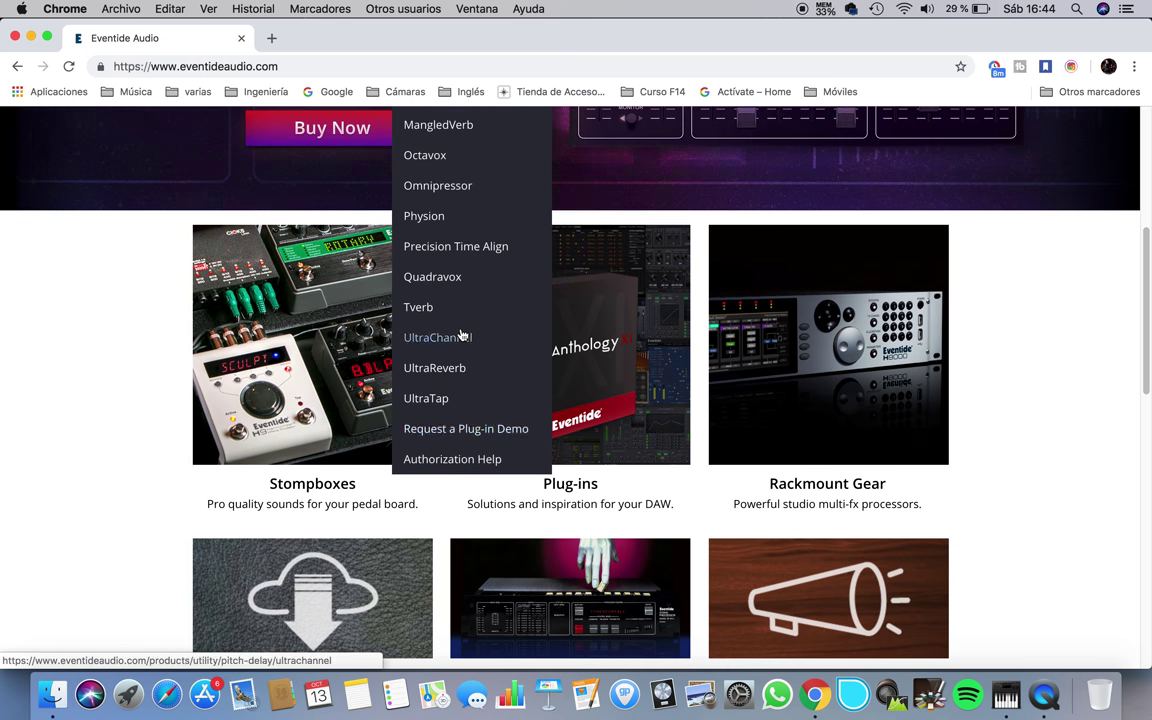
{"action": "scroll", "coordinate": [461, 334], "scroll_direction": "up", "scroll_amount": 6}
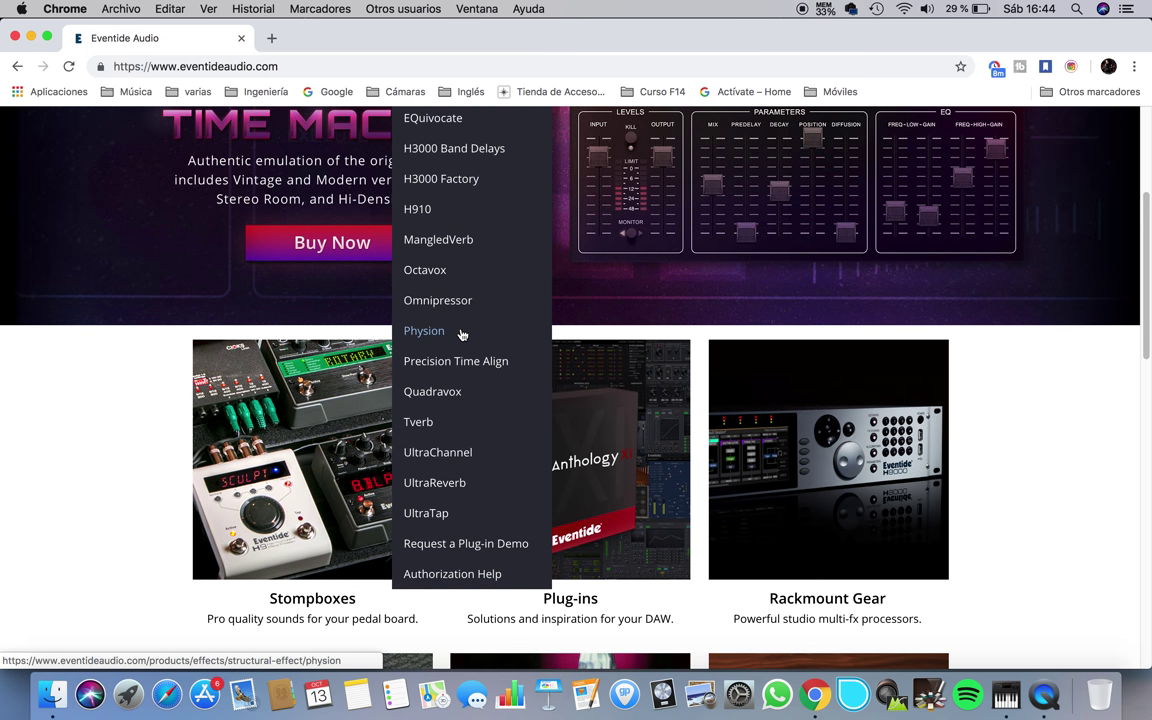
{"action": "scroll", "coordinate": [462, 334], "scroll_direction": "up", "scroll_amount": 2}
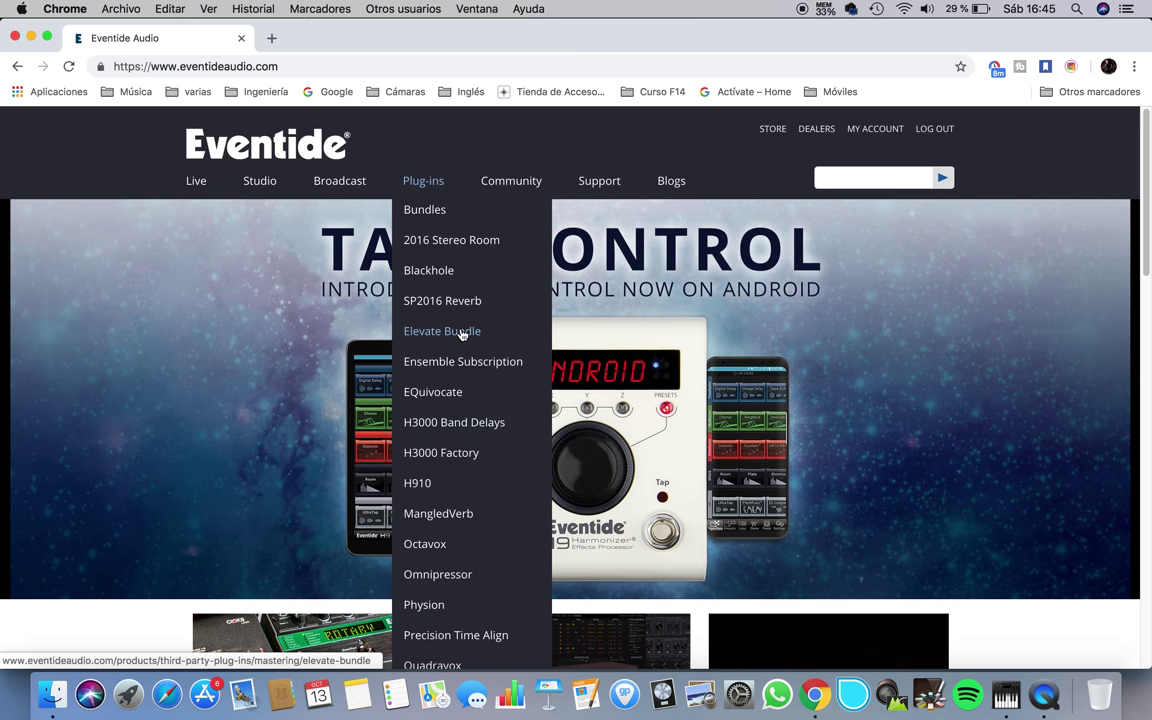
{"action": "mouse_move", "coordinate": [336, 183]}
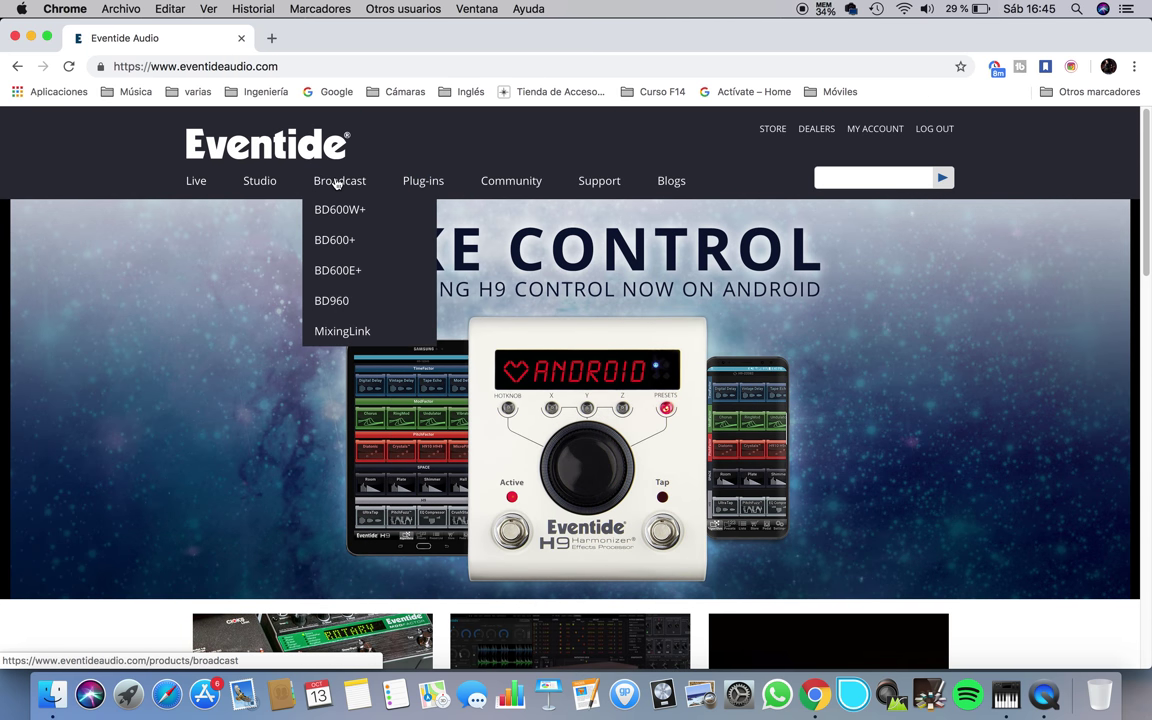
{"action": "mouse_move", "coordinate": [257, 184]}
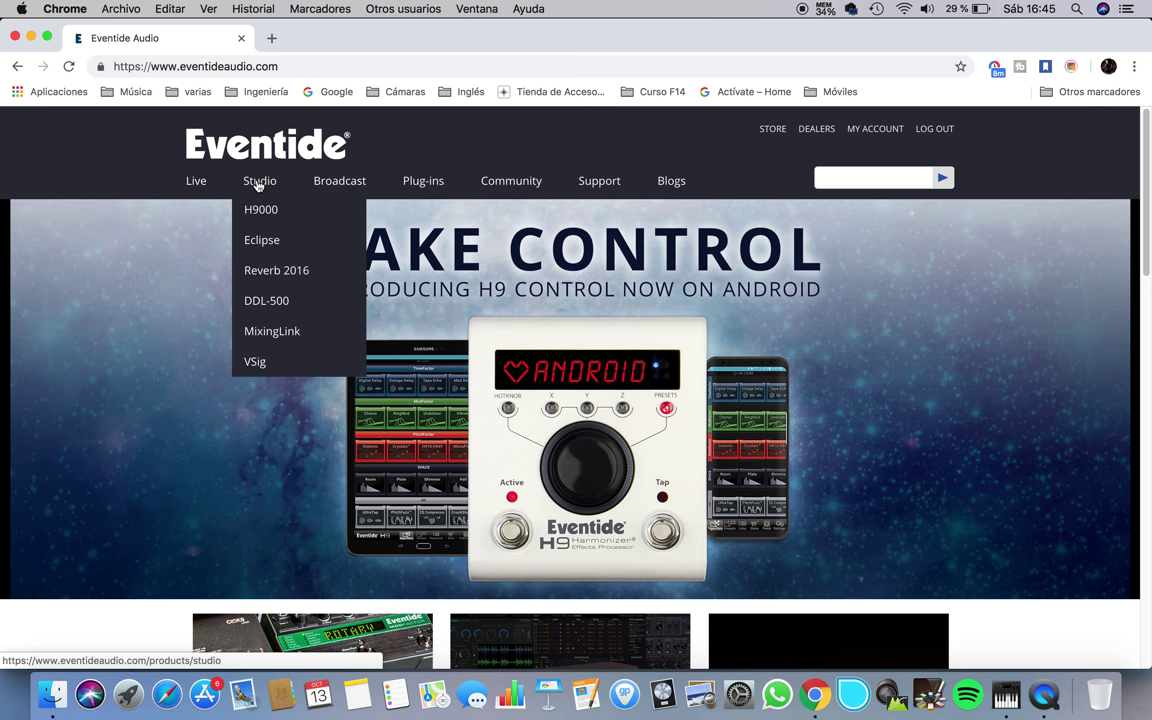
Open Eventide's support downloads page and filter the list by the product TimeFactor
{"action": "mouse_move", "coordinate": [602, 184]}
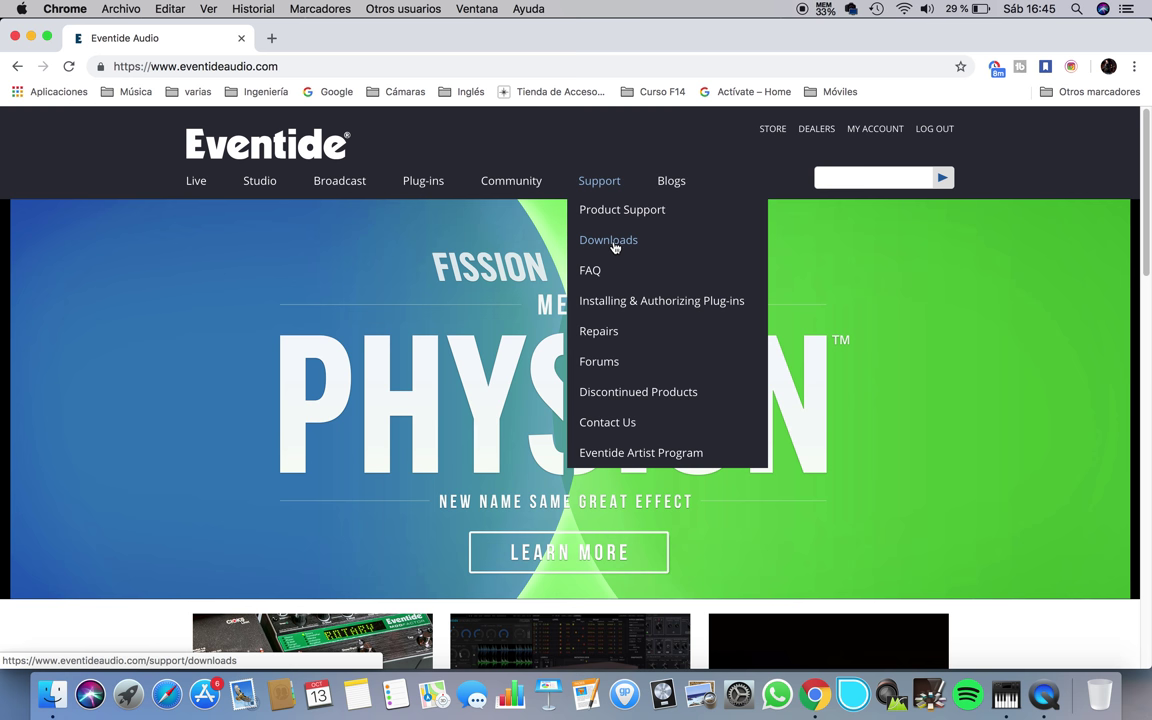
{"action": "left_click", "coordinate": [608, 240]}
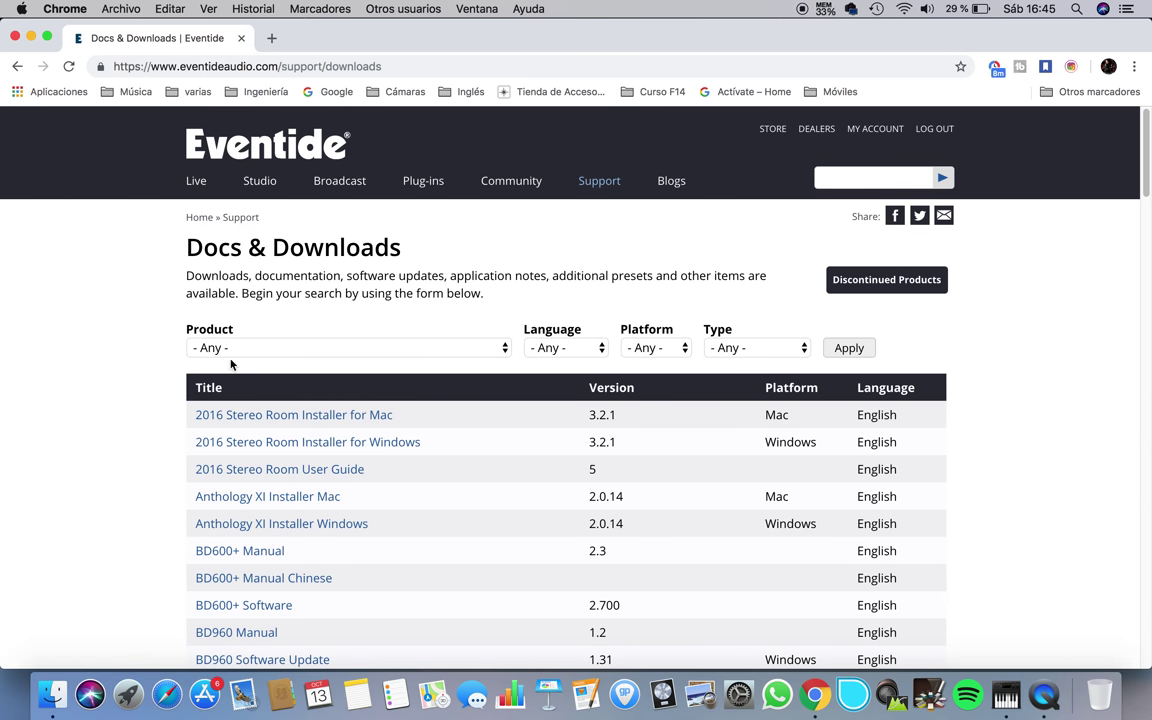
{"action": "left_click", "coordinate": [244, 347]}
{"action": "left_click", "coordinate": [127, 303]}
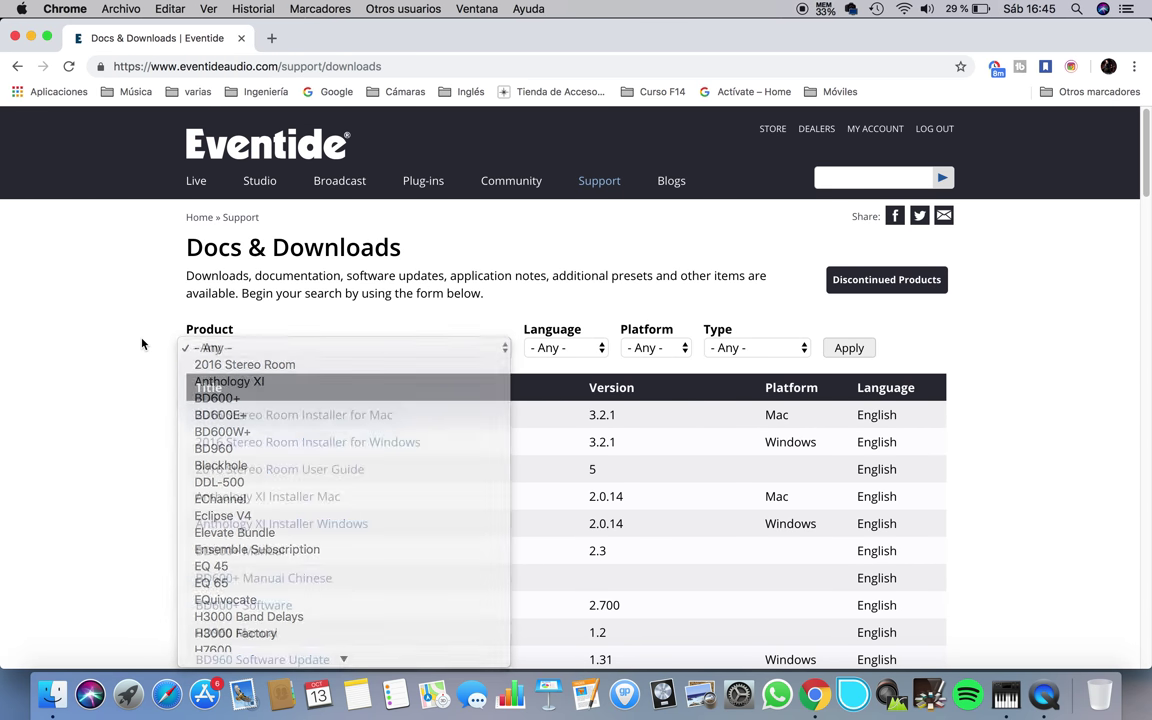
{"action": "left_click", "coordinate": [385, 350]}
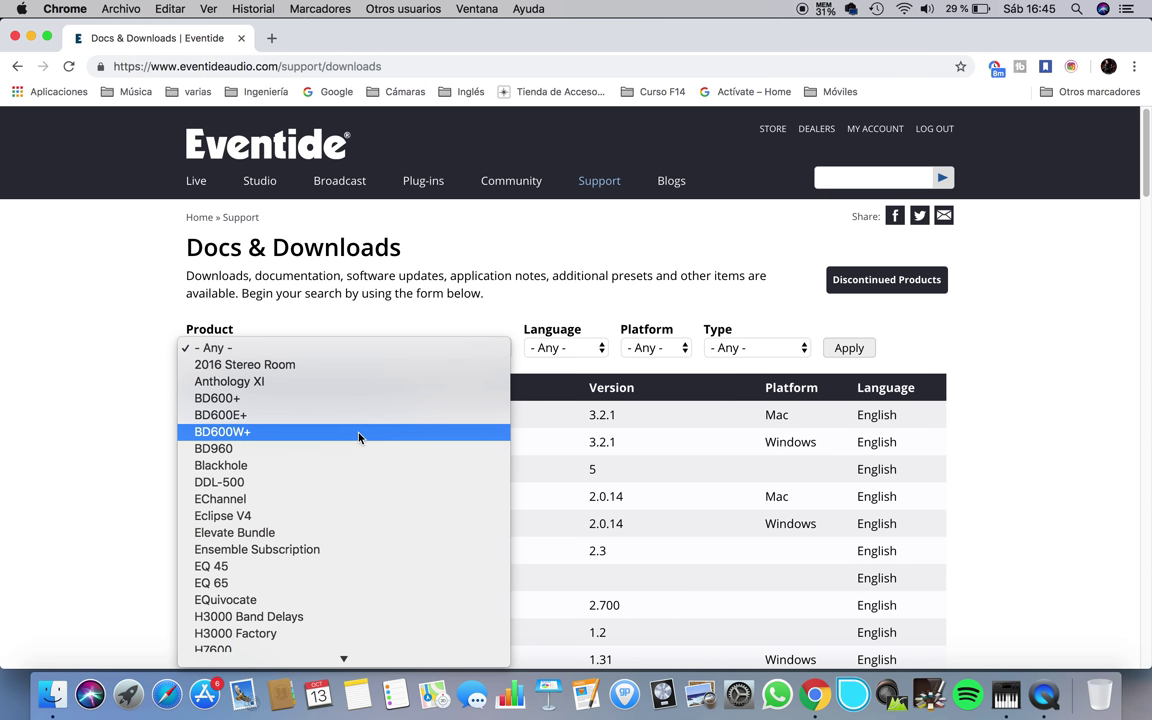
{"action": "scroll", "coordinate": [357, 440], "scroll_direction": "down", "scroll_amount": 6}
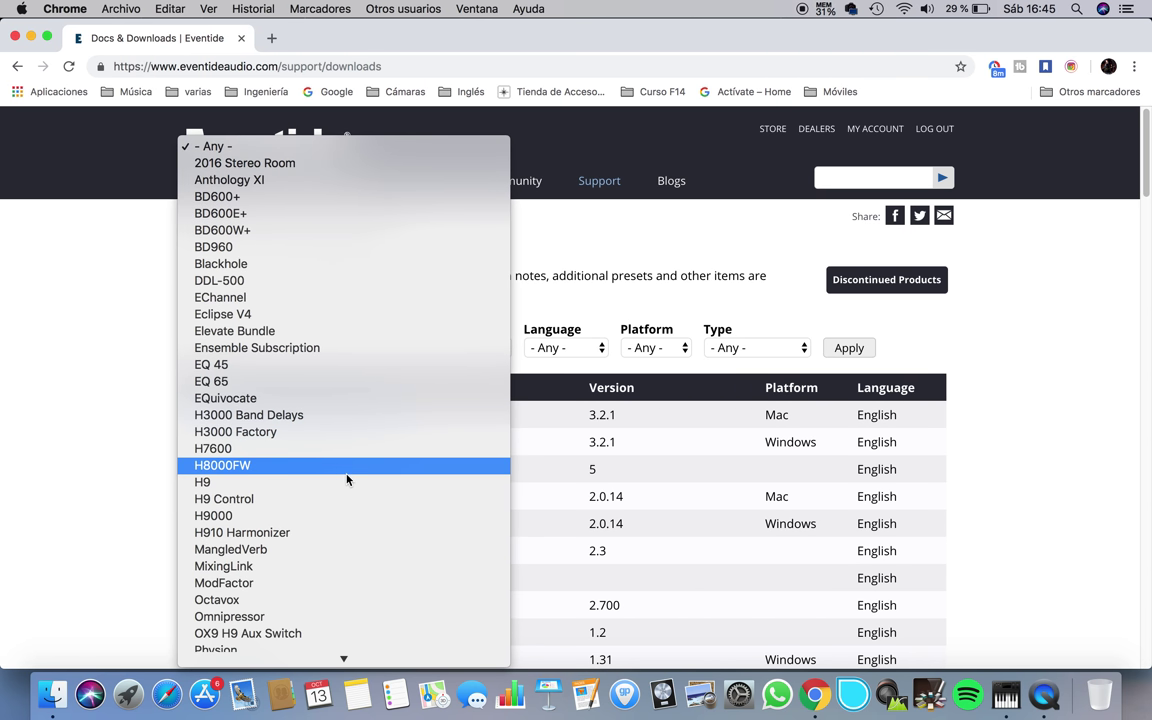
{"action": "scroll", "coordinate": [314, 497], "scroll_direction": "down", "scroll_amount": 5}
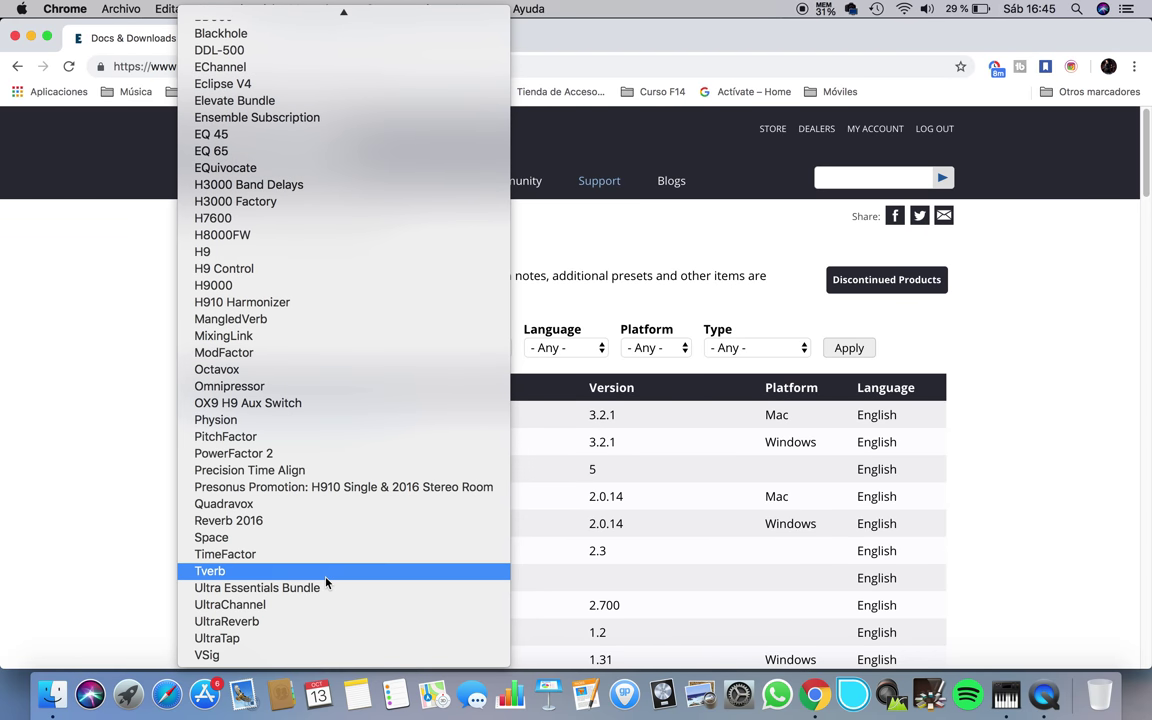
{"action": "left_click", "coordinate": [303, 553]}
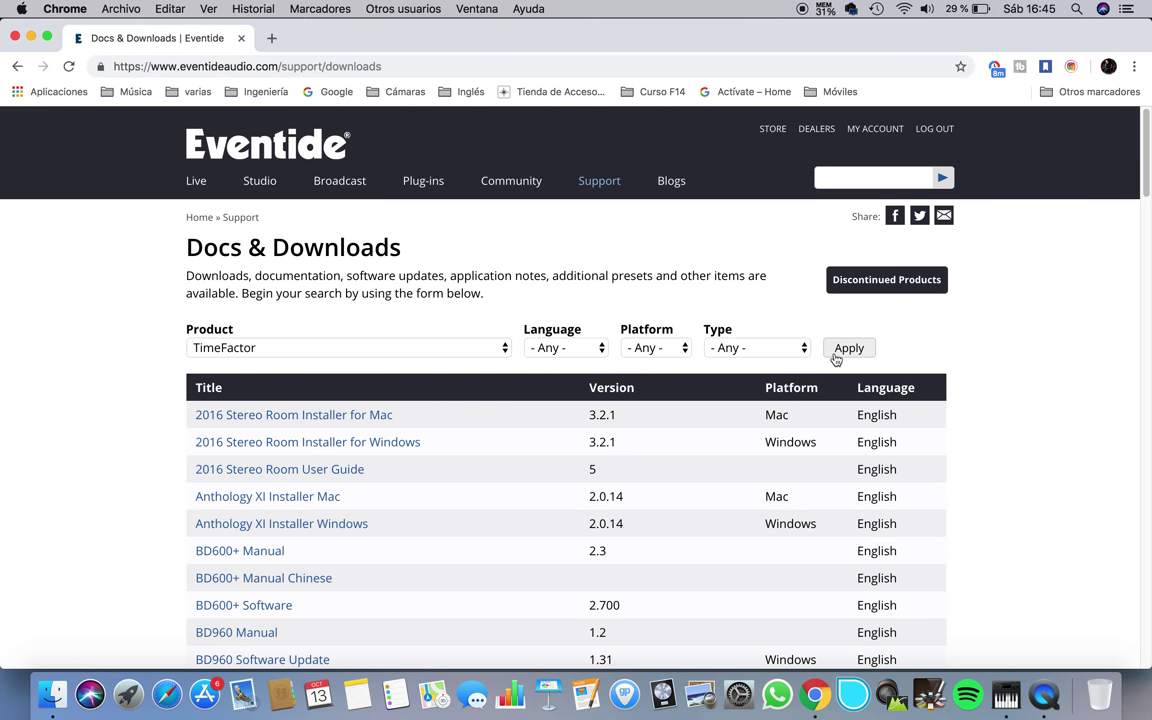
{"action": "left_click", "coordinate": [858, 356]}
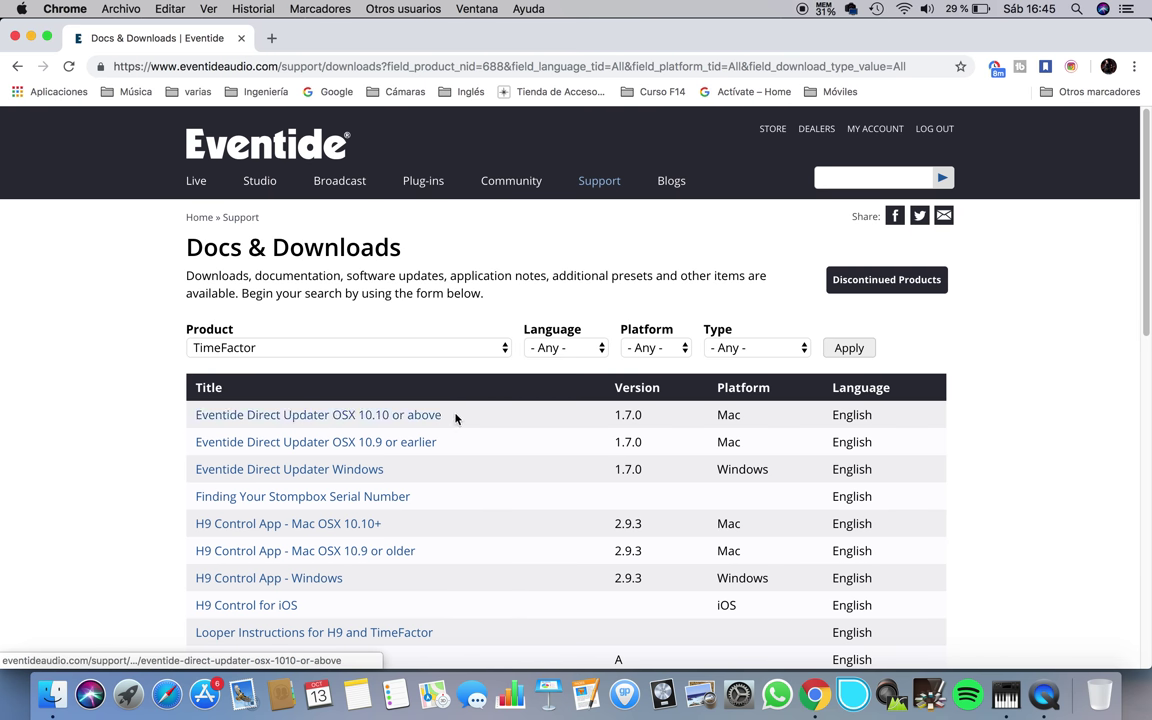
Minimise Chrome and move EDU170MAC1010.dmg from the Downloads folder to the desktop
{"action": "left_click", "coordinate": [31, 38]}
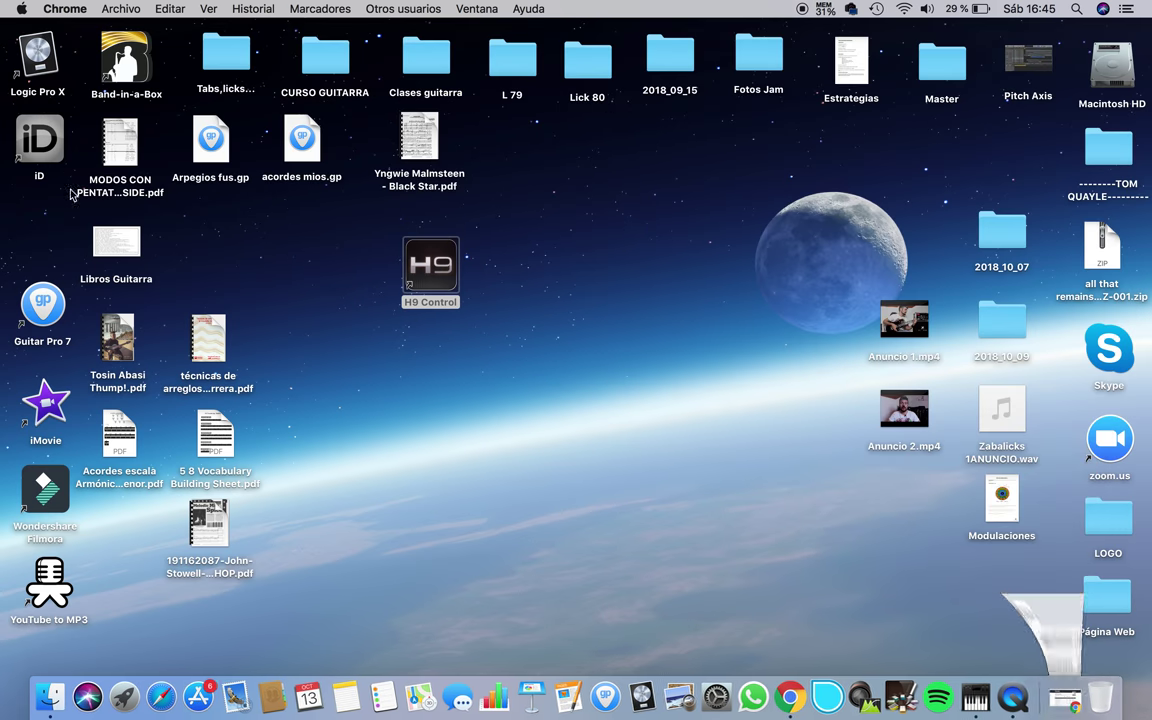
{"action": "left_click", "coordinate": [52, 695]}
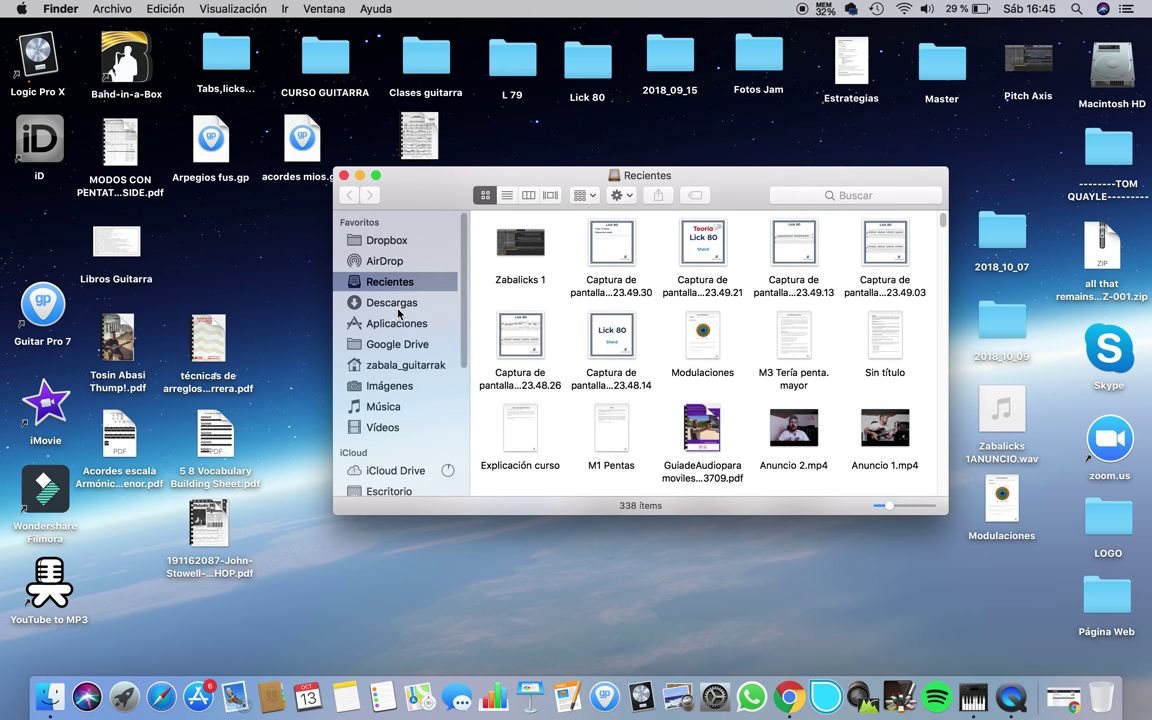
{"action": "left_click", "coordinate": [425, 301]}
{"action": "left_click_drag", "start_coordinate": [557, 240], "coordinate": [466, 552]}
{"action": "left_click_drag", "start_coordinate": [247, 570], "coordinate": [337, 573]}
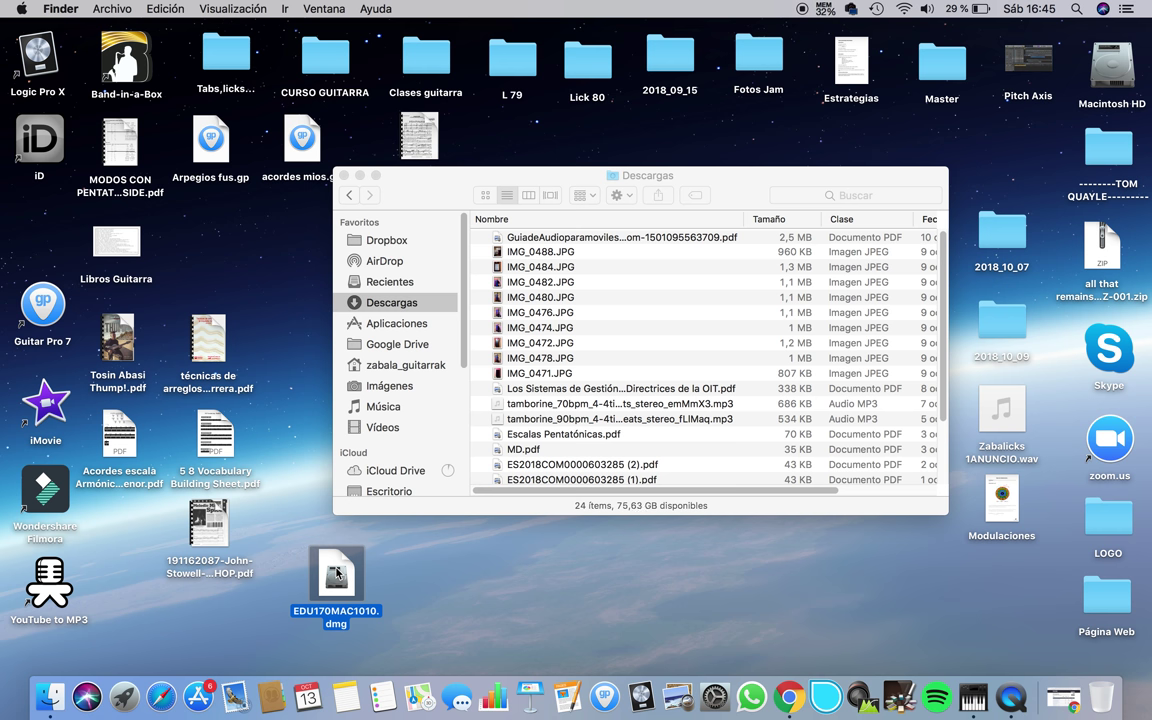
Open EDU170MAC1010.dmg and launch the EventideDirectUpdater-1.7.0 installer from a copy placed on the desktop
{"action": "double_click", "coordinate": [337, 573]}
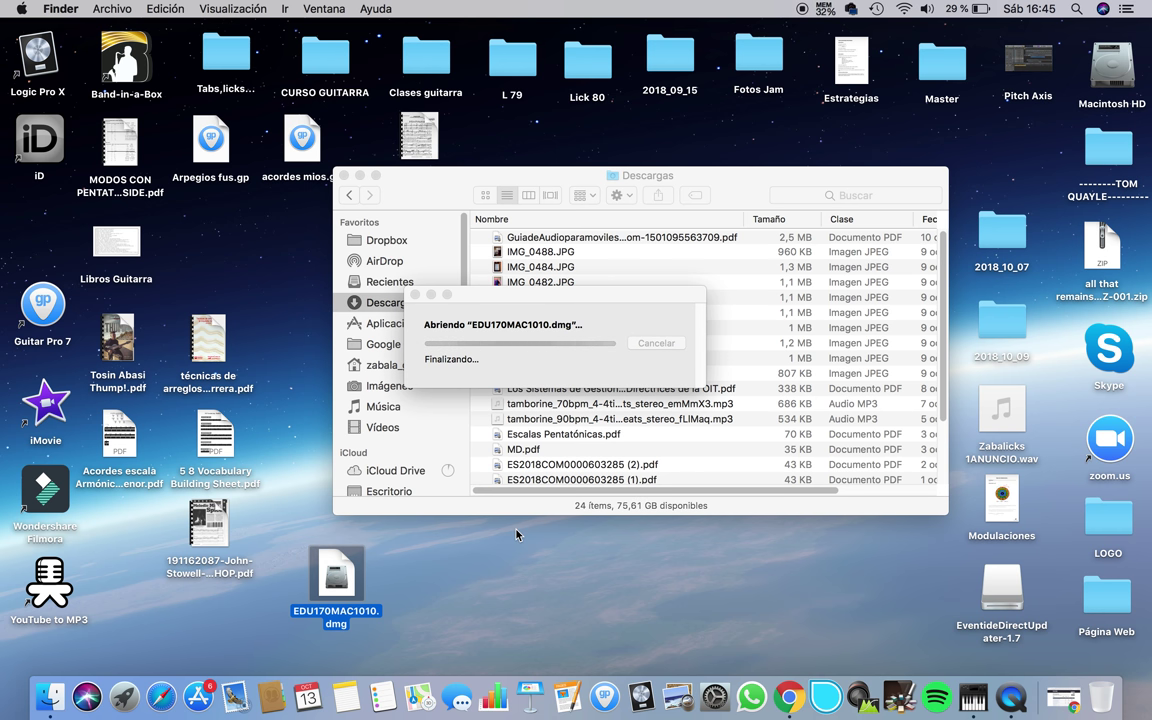
{"action": "left_click_drag", "start_coordinate": [418, 242], "coordinate": [604, 582]}
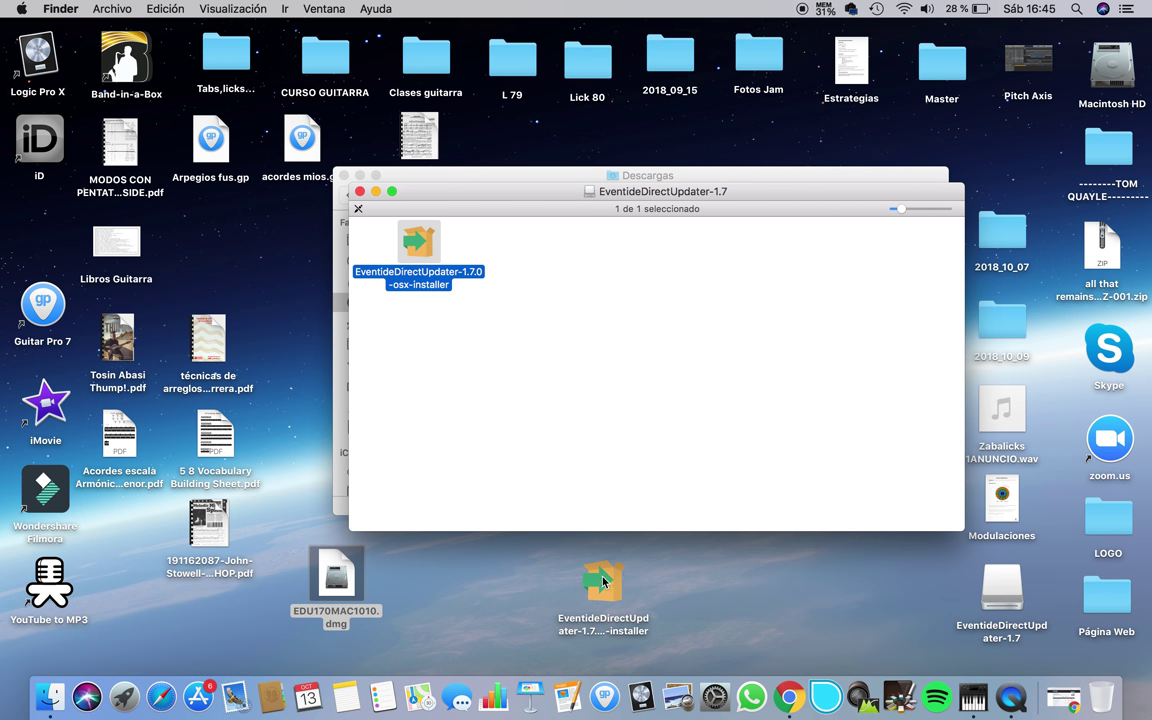
{"action": "left_click", "coordinate": [603, 580]}
{"action": "double_click", "coordinate": [603, 581]}
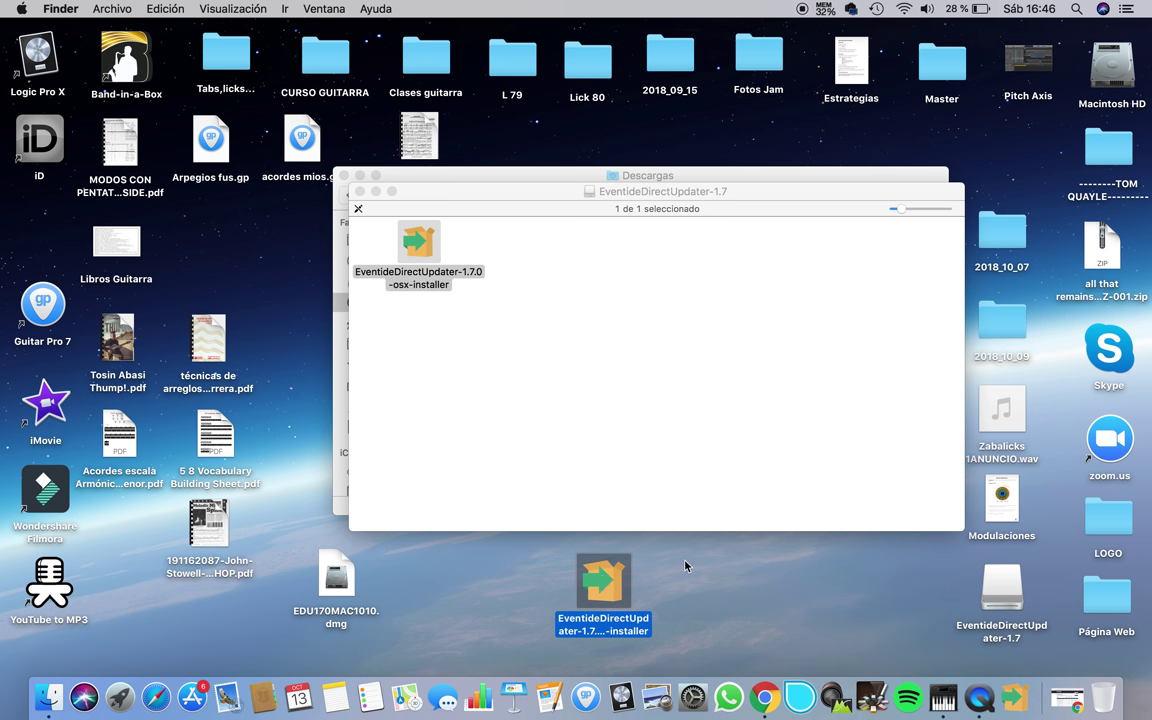
{"action": "left_click", "coordinate": [723, 268]}
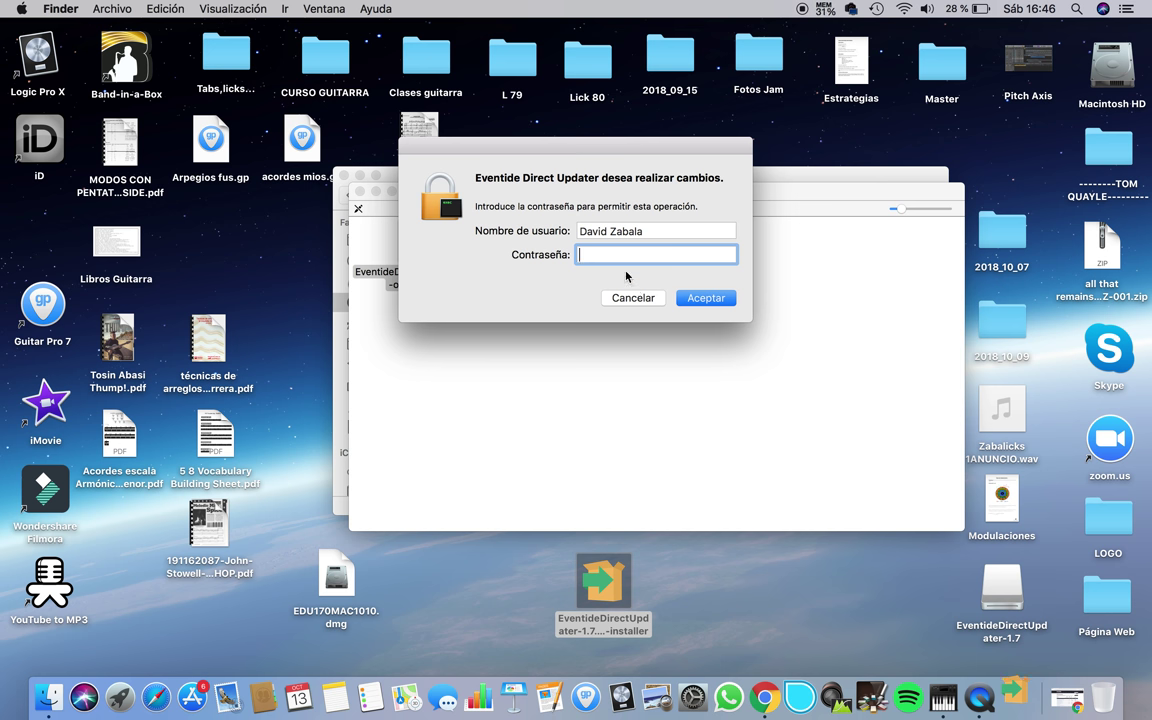
Authorise the Eventide Direct Updater installer with the account password and accept the compatibility notice
{"action": "type", "text": "••••••••••••••••••"}
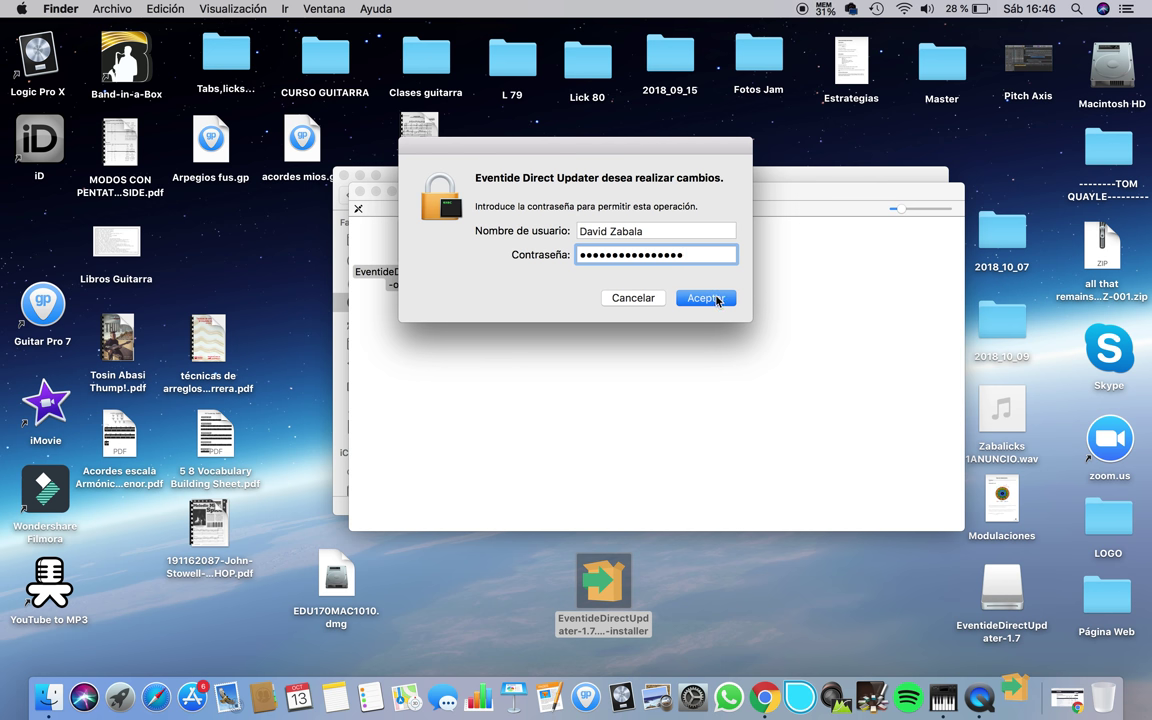
{"action": "left_click", "coordinate": [716, 299]}
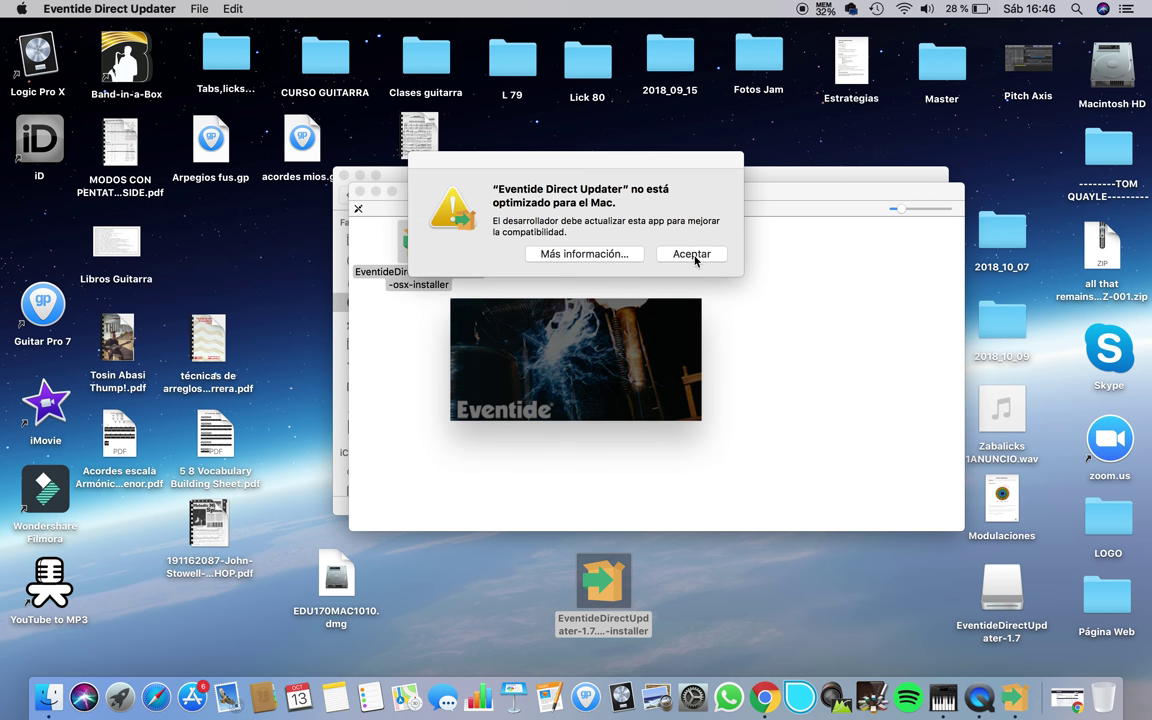
{"action": "left_click", "coordinate": [695, 258]}
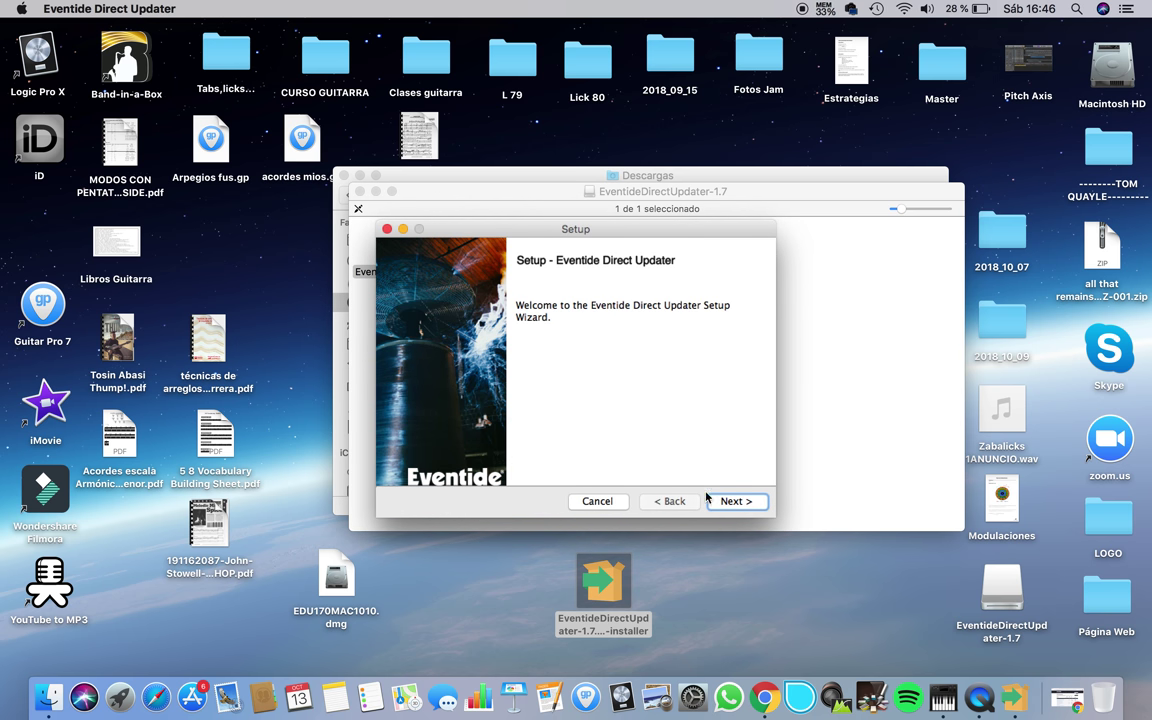
Install Eventide Direct Updater in /Applications and launch it when setup finishes
{"action": "left_click", "coordinate": [726, 505]}
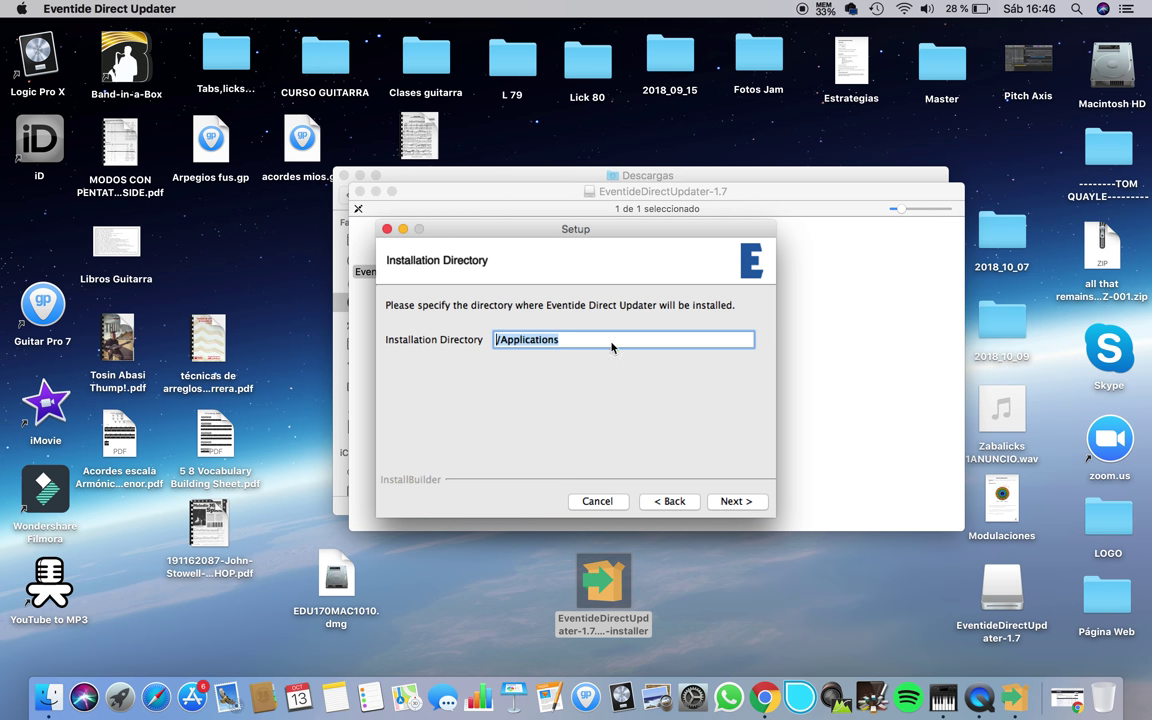
{"action": "left_click", "coordinate": [741, 507]}
{"action": "left_click", "coordinate": [740, 506]}
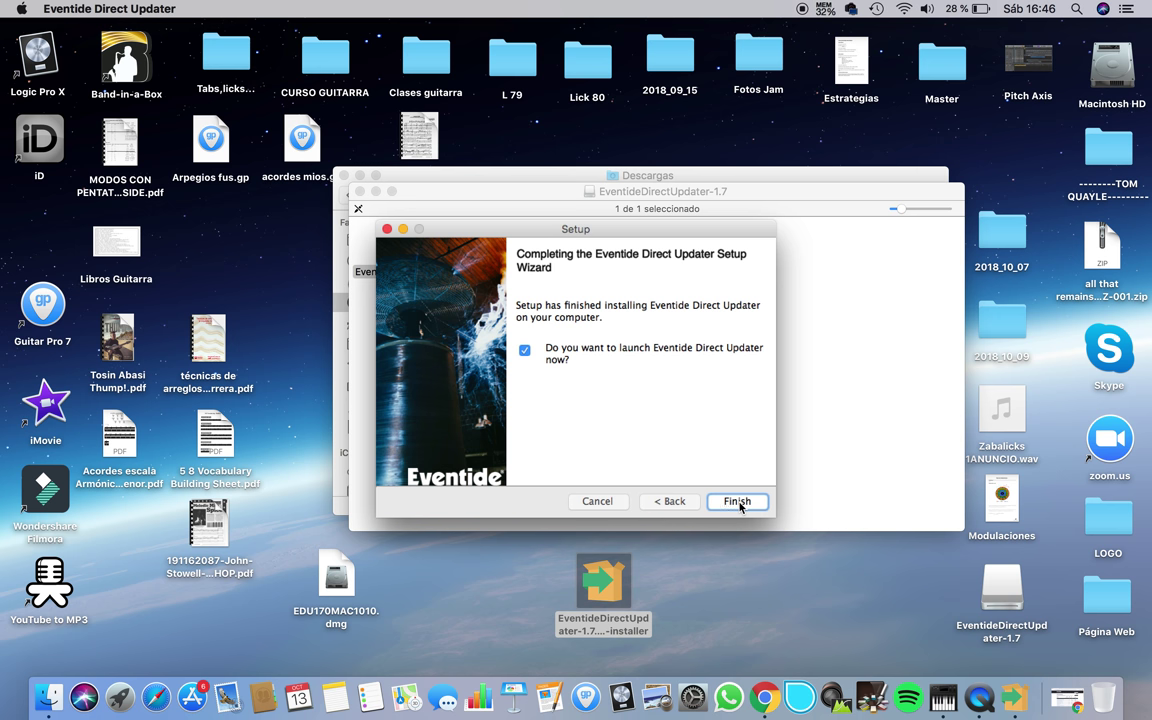
{"action": "left_click", "coordinate": [737, 502]}
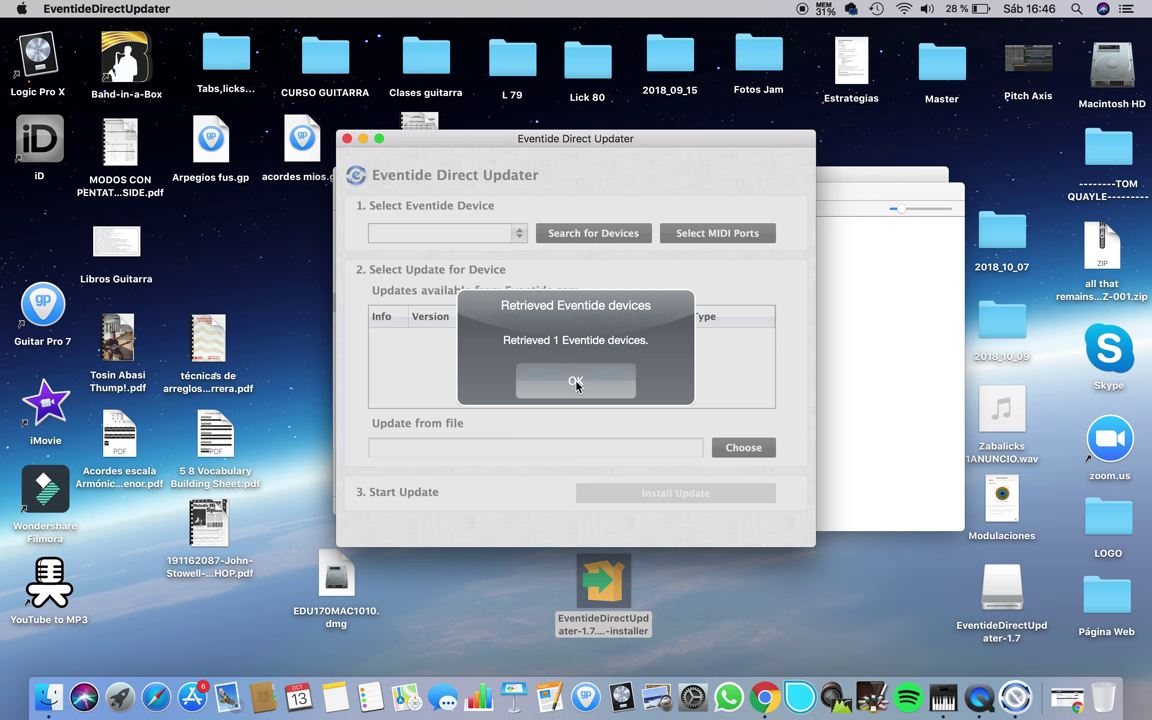
Search for connected Eventide devices again and select the TimeFactor system update 5.2.0[6]
{"action": "left_click", "coordinate": [576, 383]}
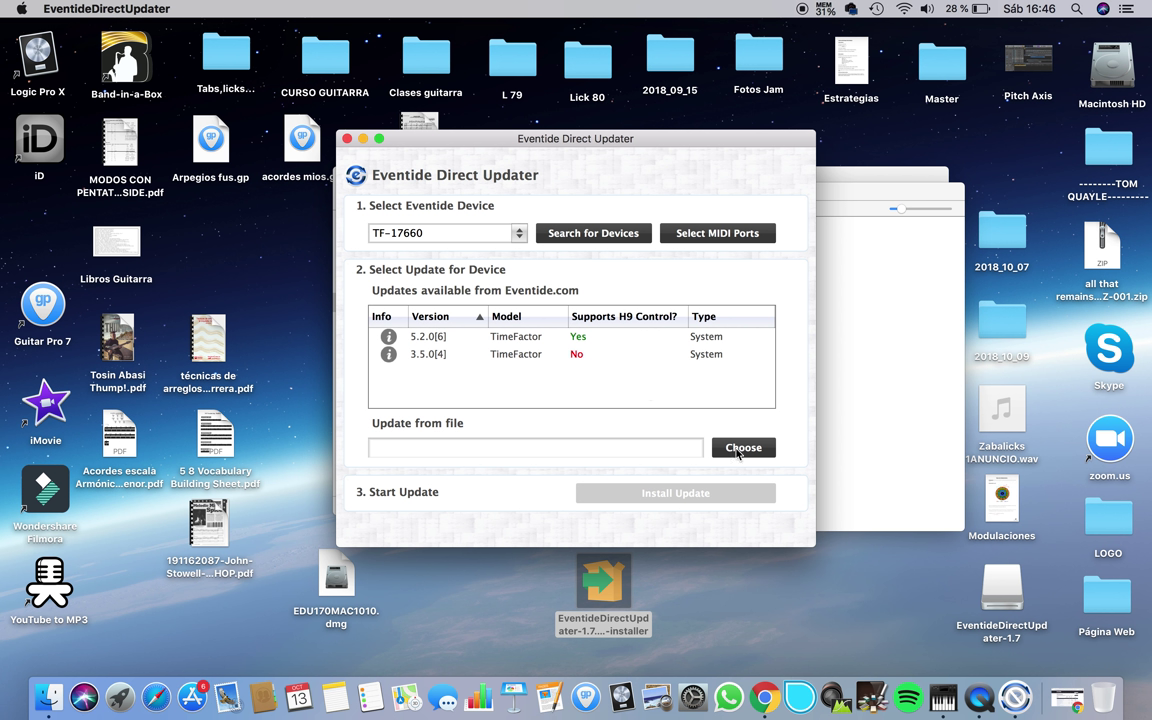
{"action": "left_click", "coordinate": [588, 229]}
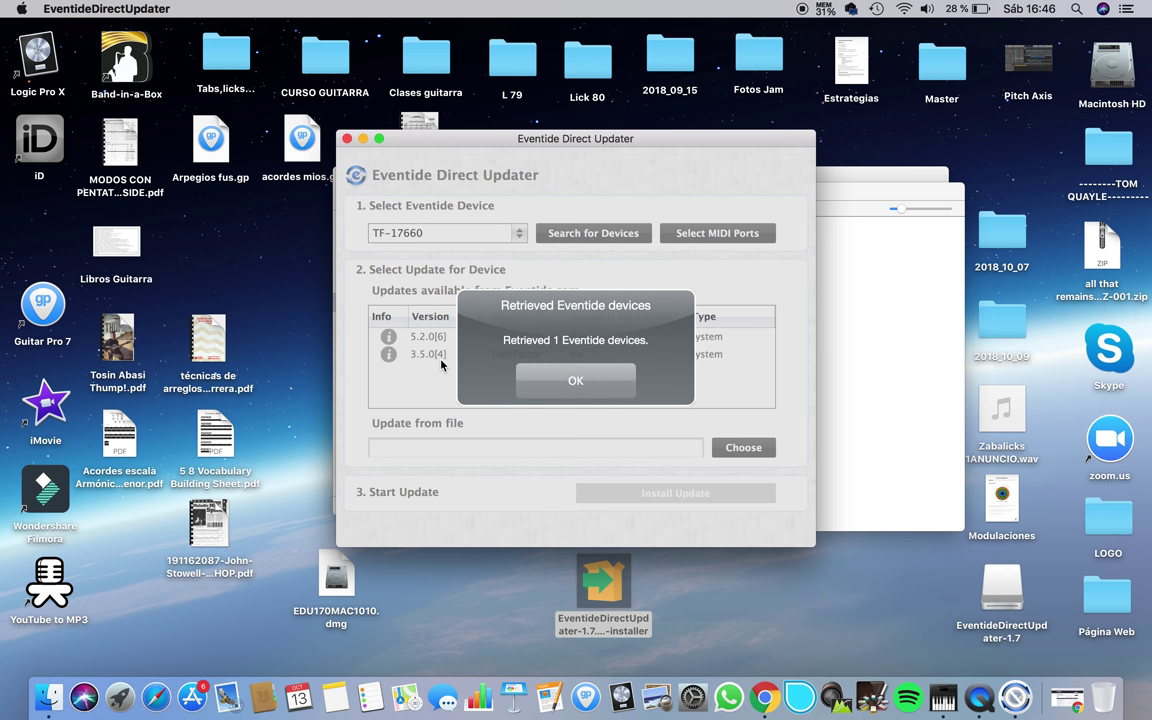
{"action": "left_click", "coordinate": [572, 380]}
{"action": "left_click", "coordinate": [515, 338]}
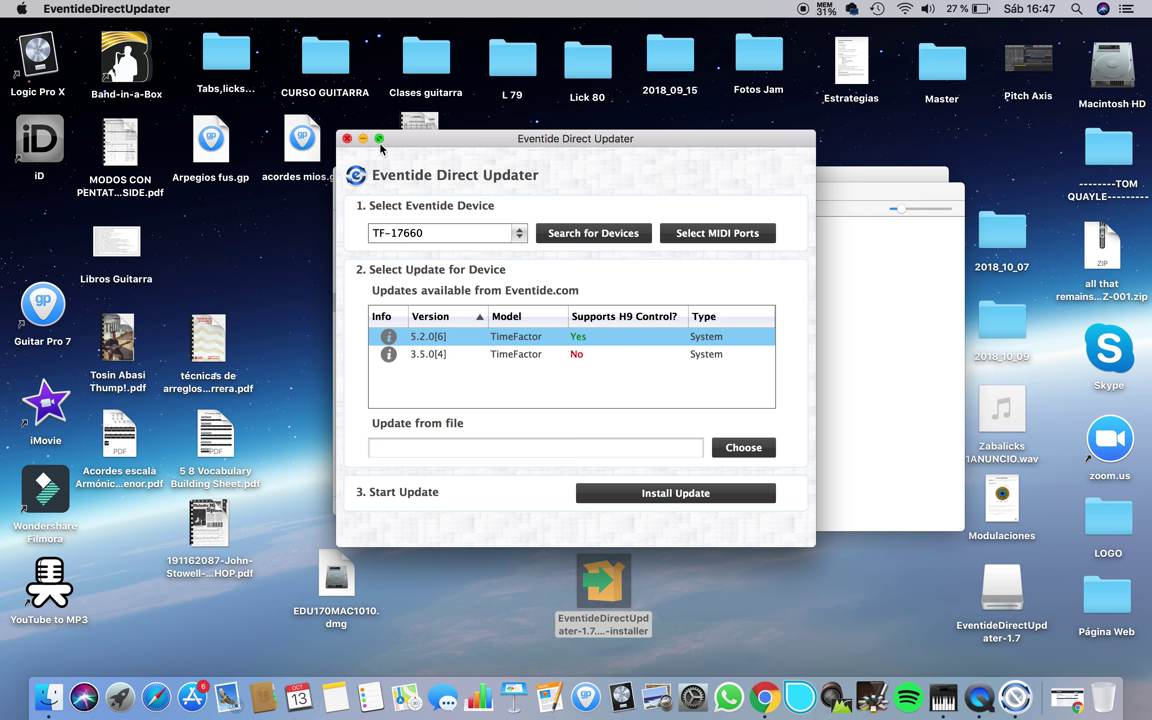
Clear the desktop by minimising the Eventide Direct Updater and disk image windows and closing the Downloads window
{"action": "left_click_drag", "start_coordinate": [404, 143], "coordinate": [418, 213]}
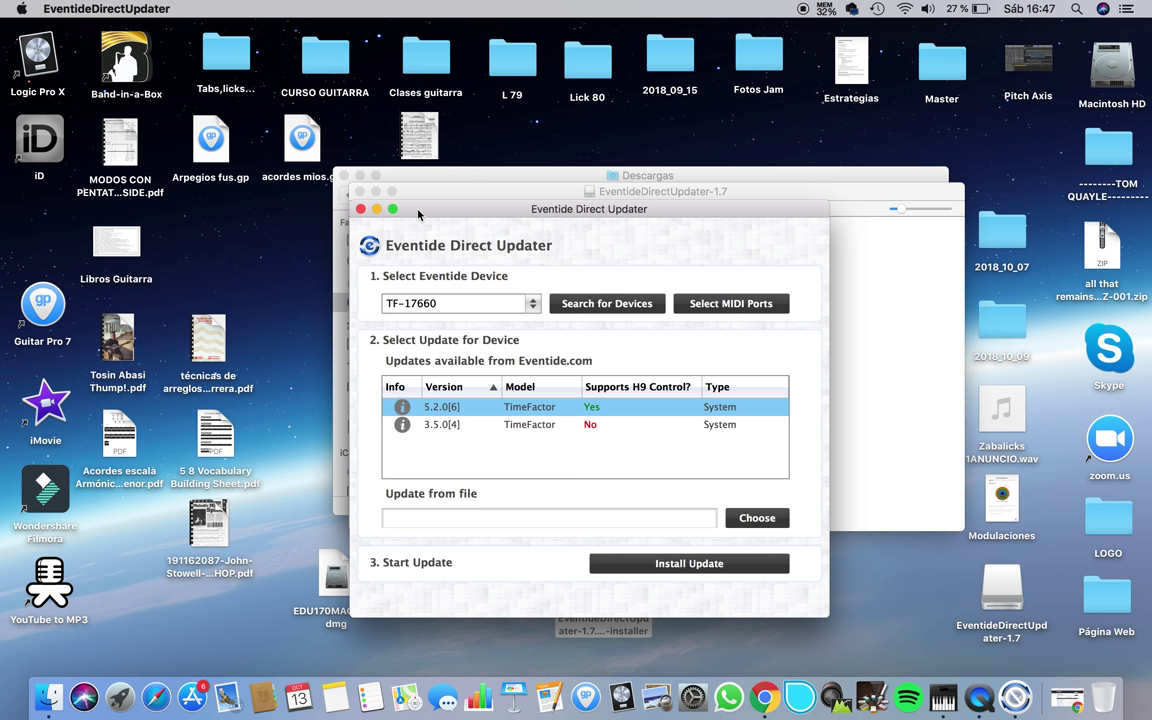
{"action": "left_click_drag", "start_coordinate": [418, 213], "coordinate": [417, 214]}
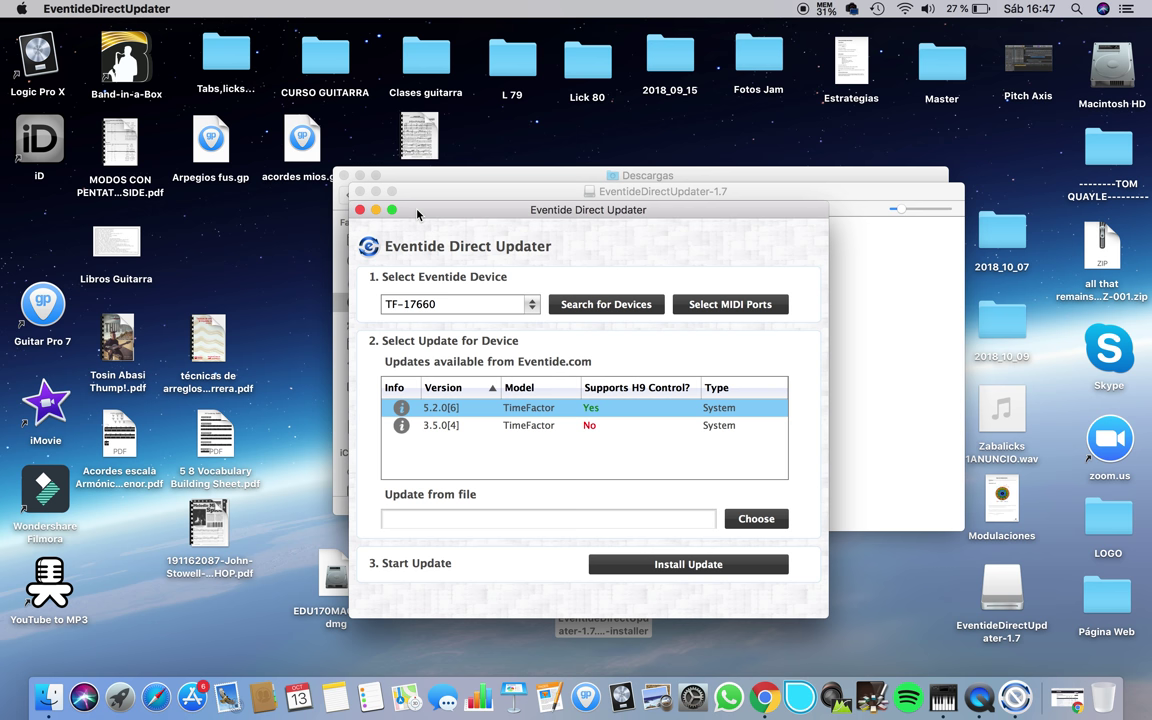
{"action": "left_click", "coordinate": [298, 315]}
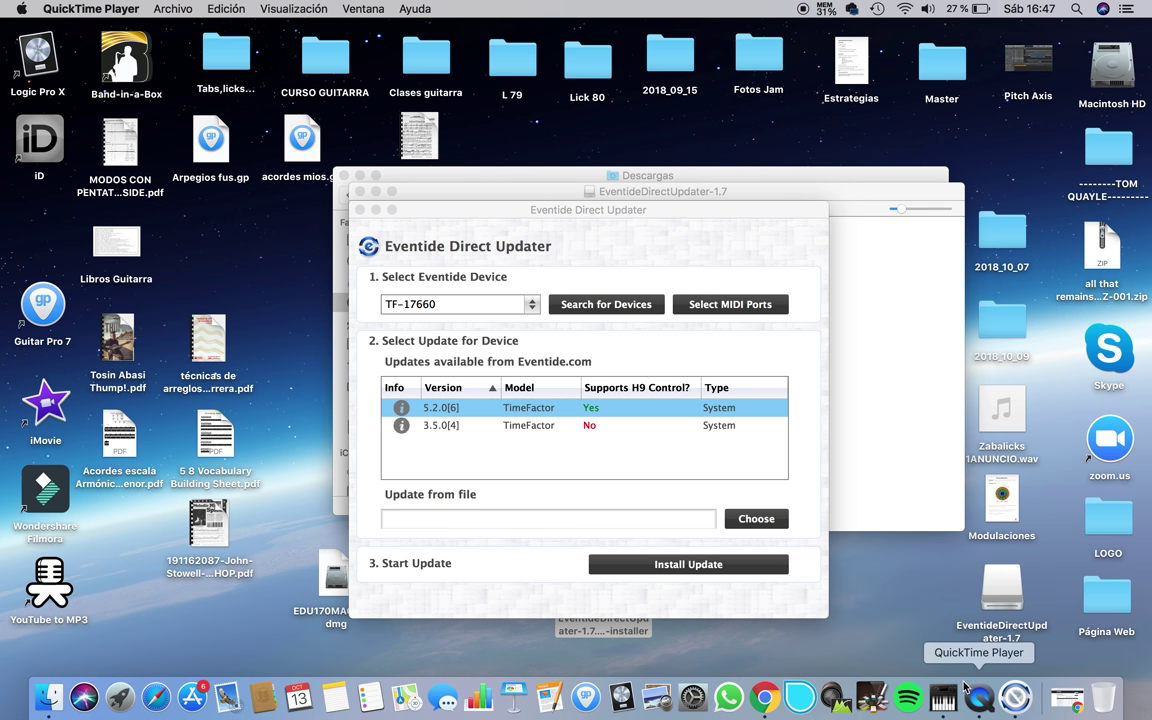
{"action": "left_click", "coordinate": [375, 210]}
{"action": "left_click", "coordinate": [376, 191]}
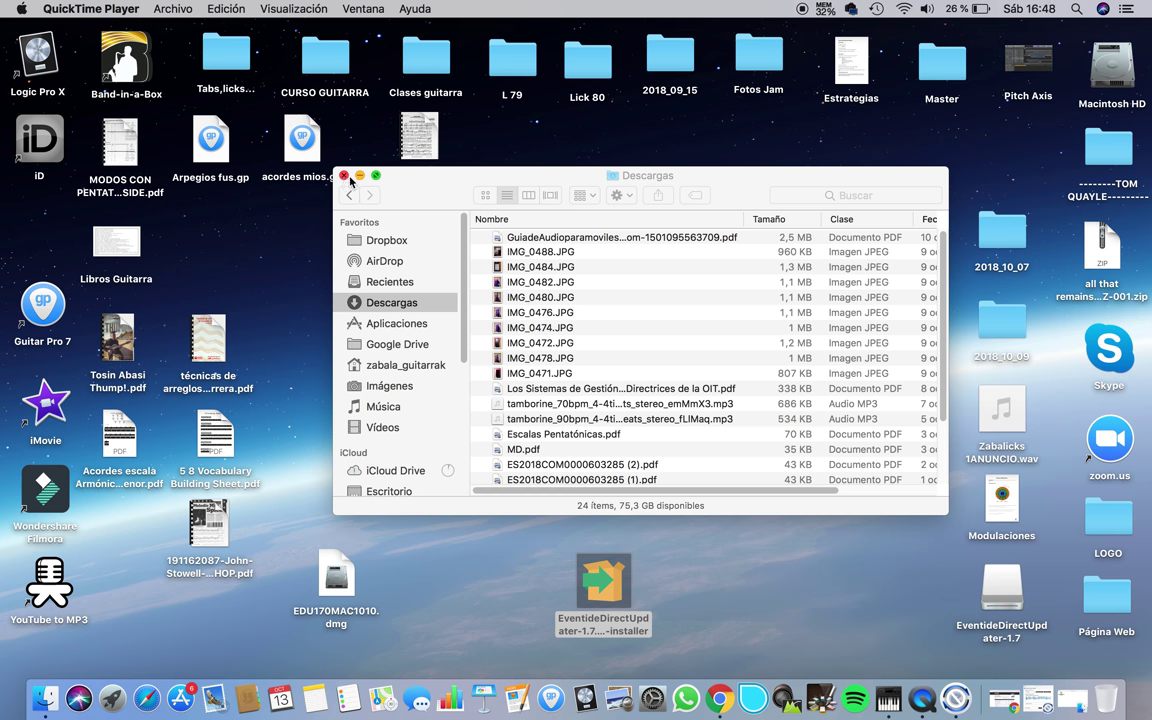
{"action": "left_click", "coordinate": [345, 176]}
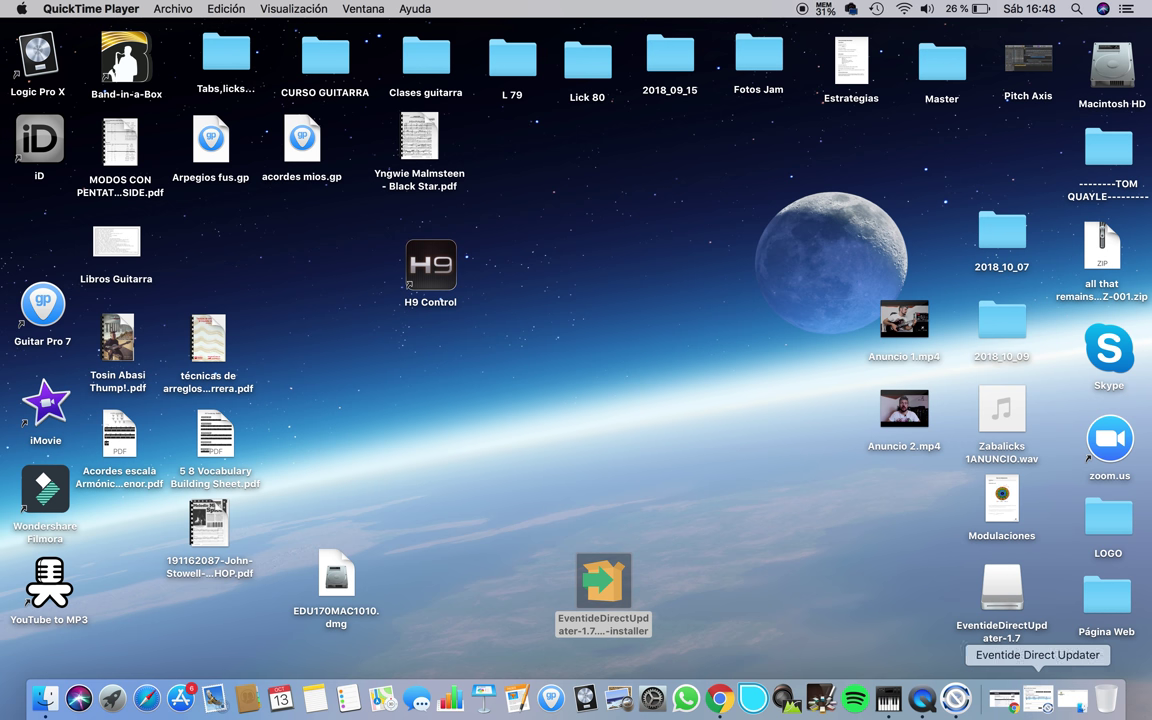
{"action": "right_click", "coordinate": [920, 699]}
{"action": "left_click", "coordinate": [929, 677]}
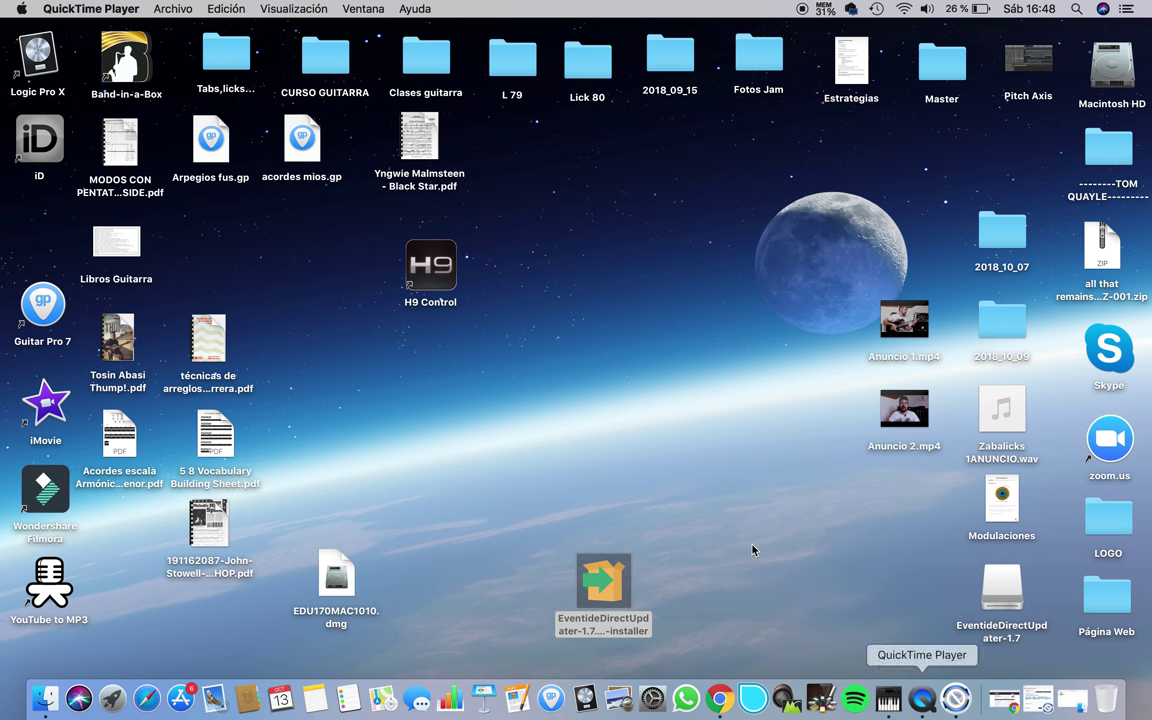
{"action": "left_click", "coordinate": [152, 10]}
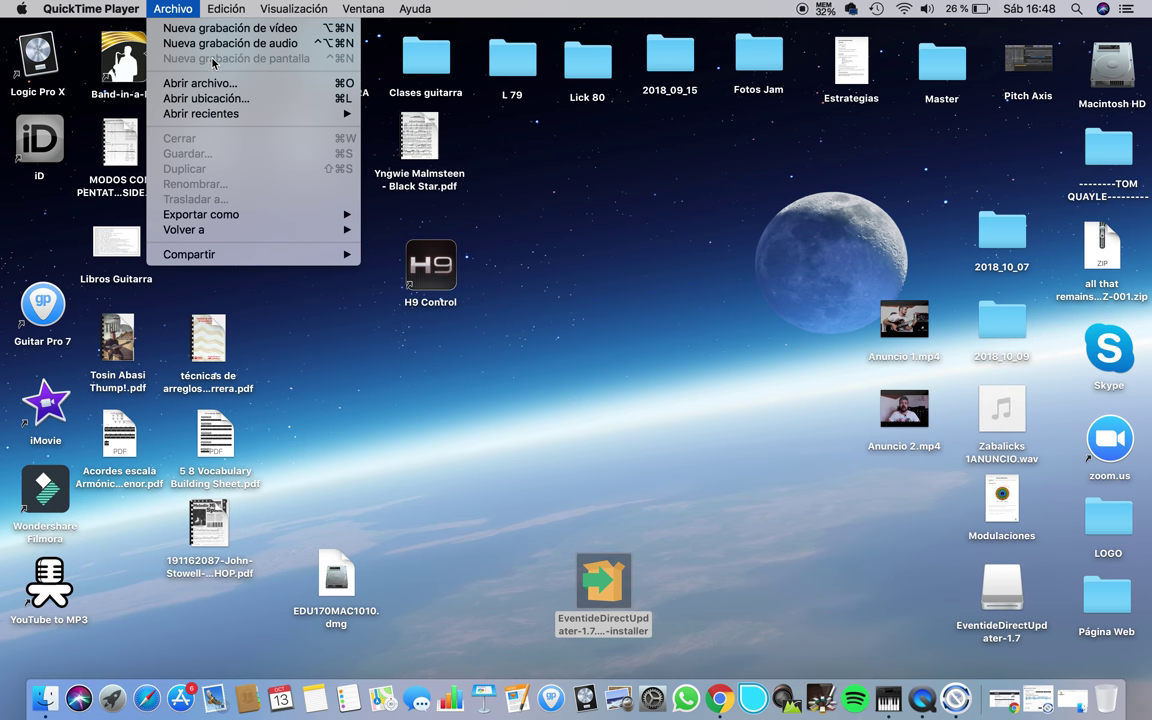
{"action": "left_click", "coordinate": [368, 331]}
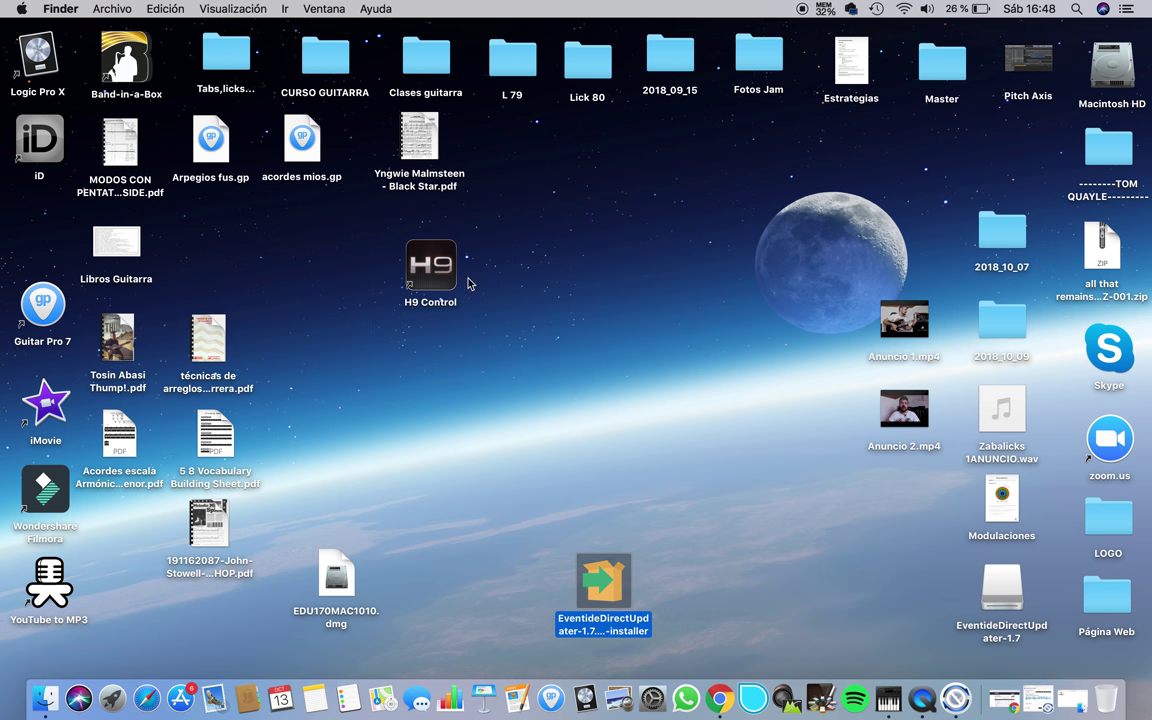